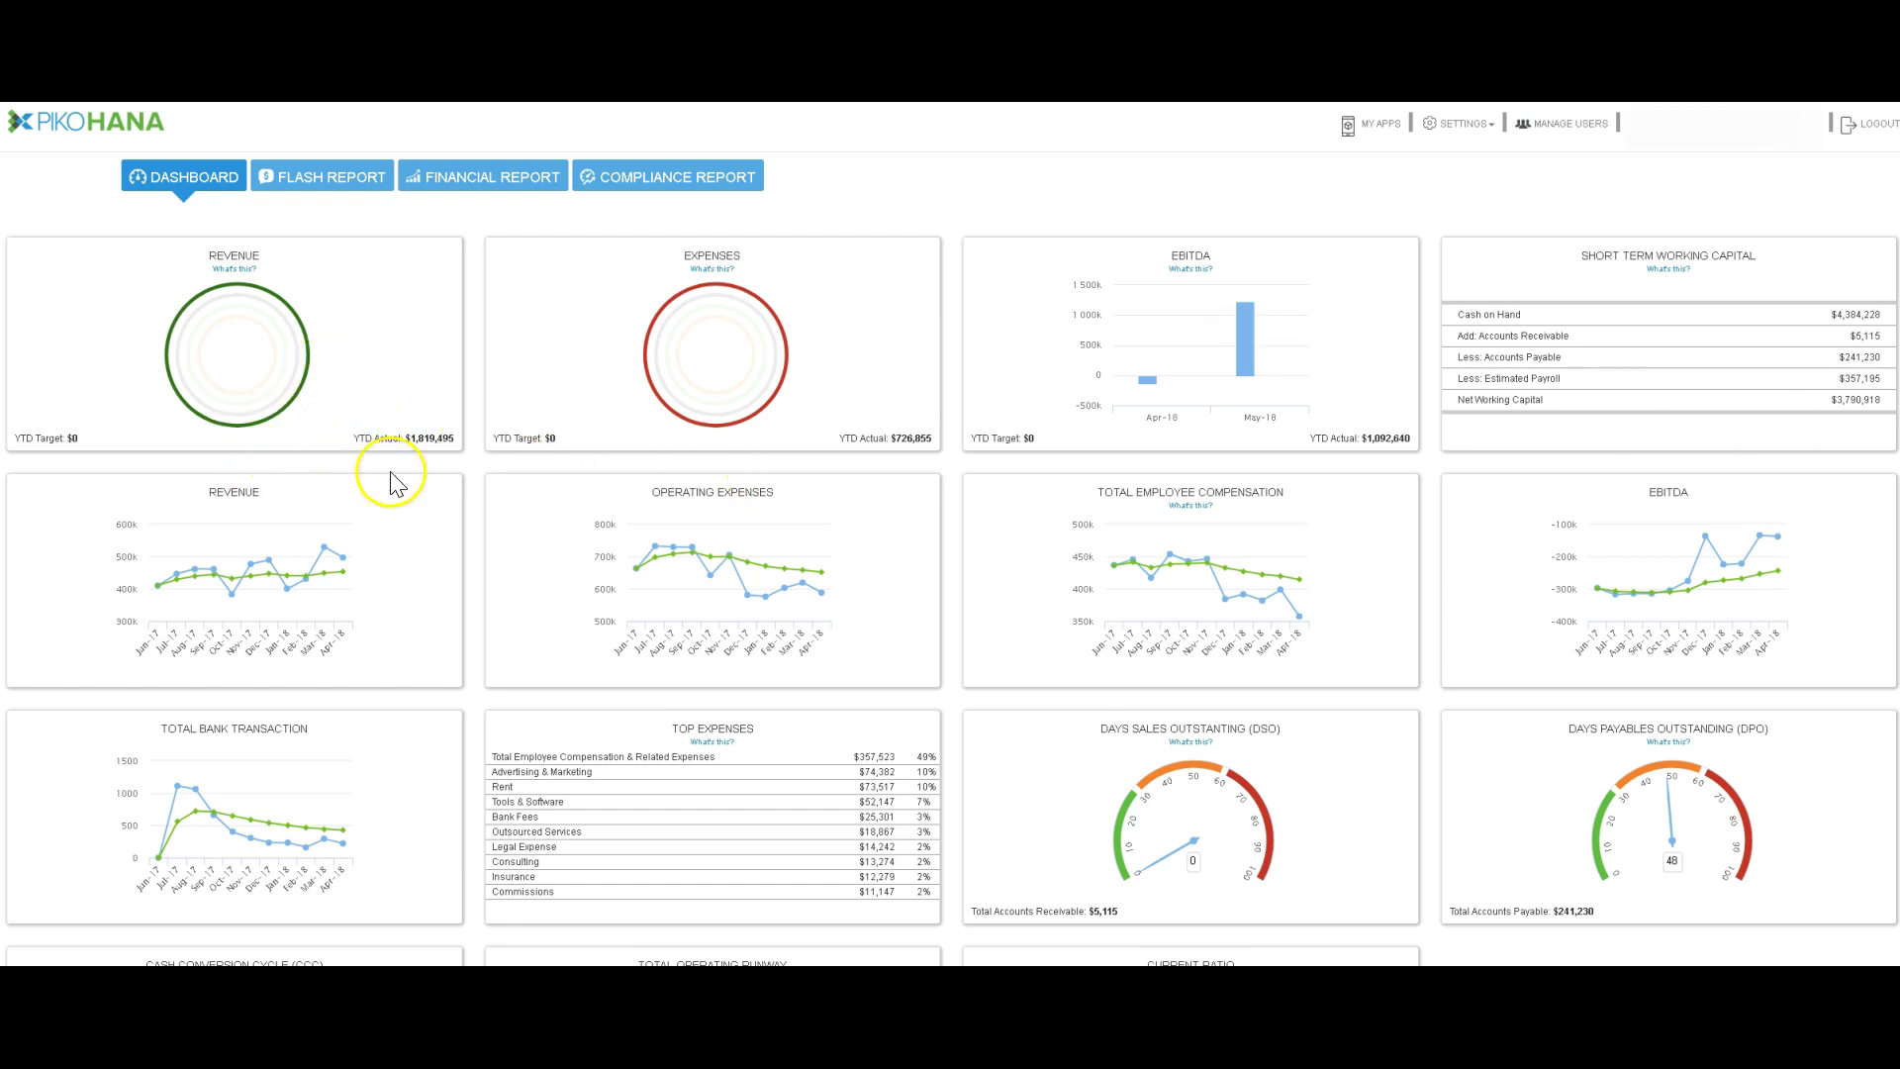
Read the explanation of the upper EBITDA metric on the dashboard and dismiss it
mouse_move(1149, 349)
click(438, 396)
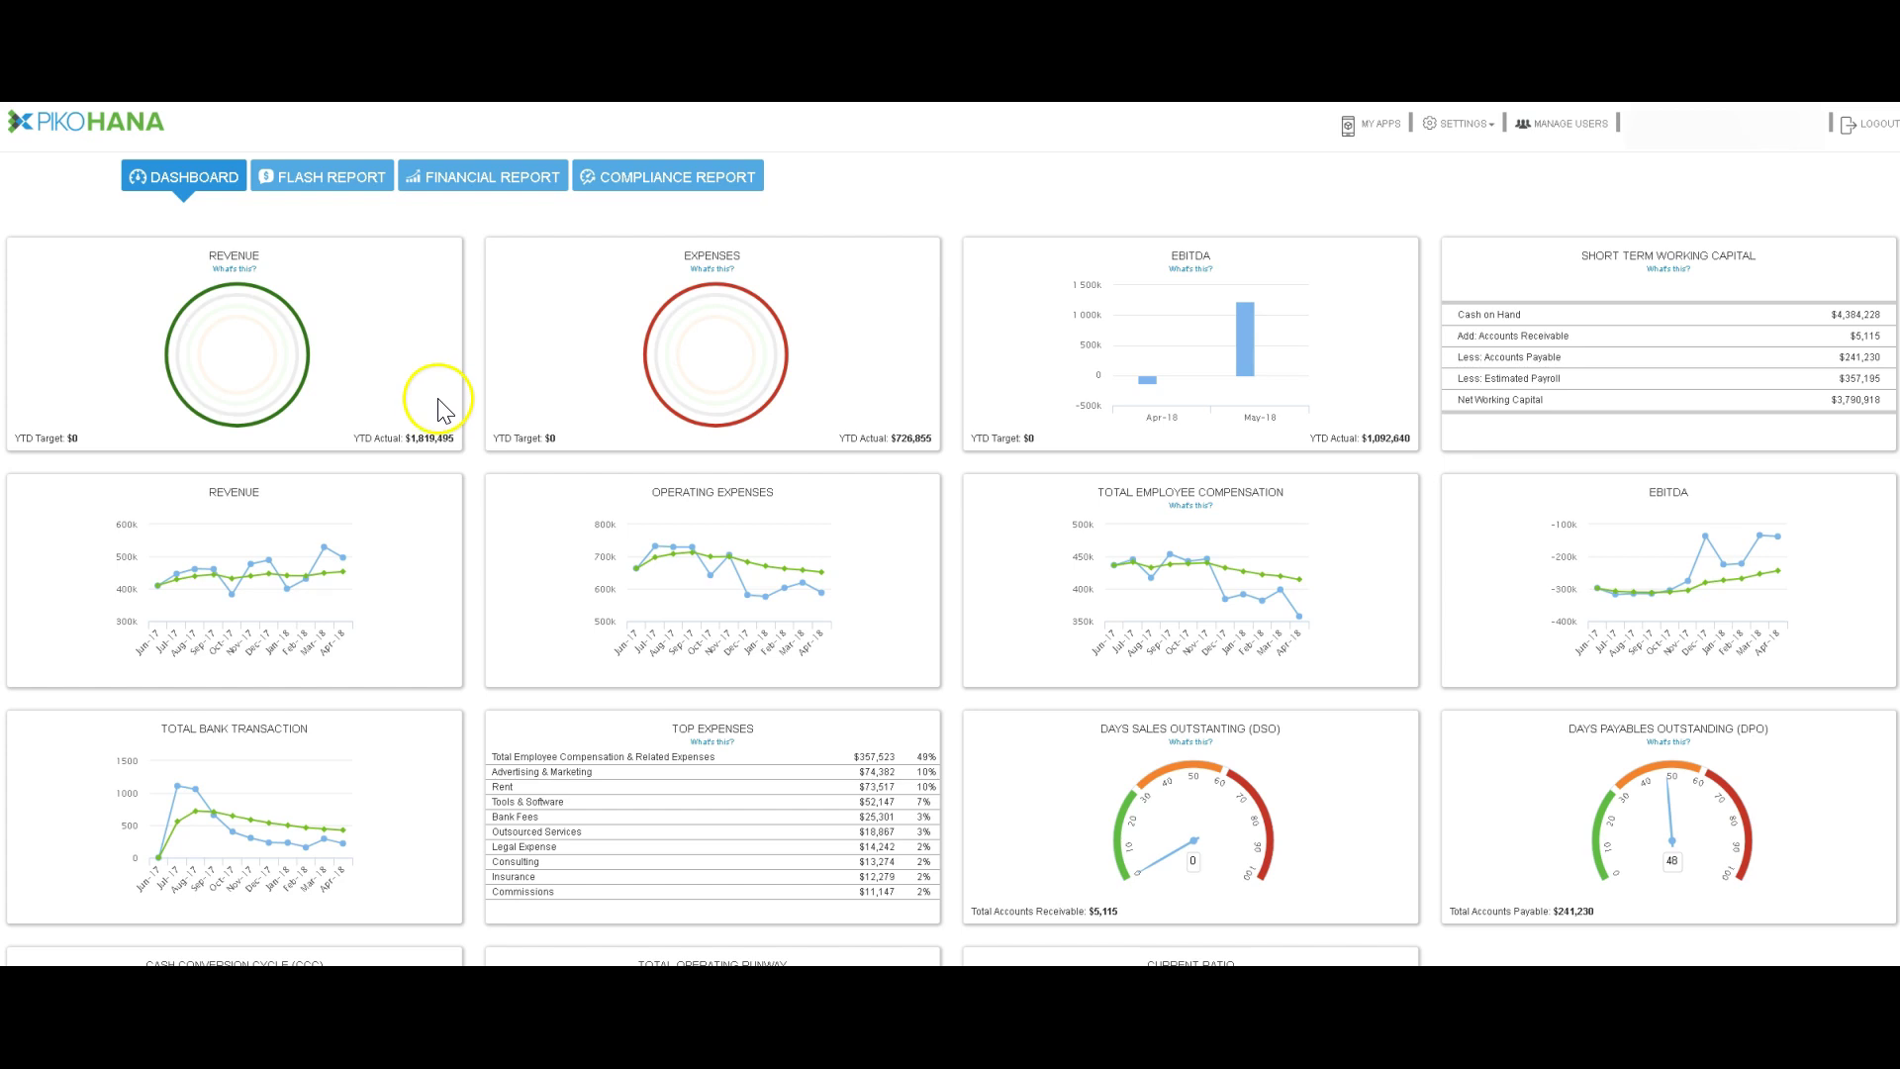
click(1192, 271)
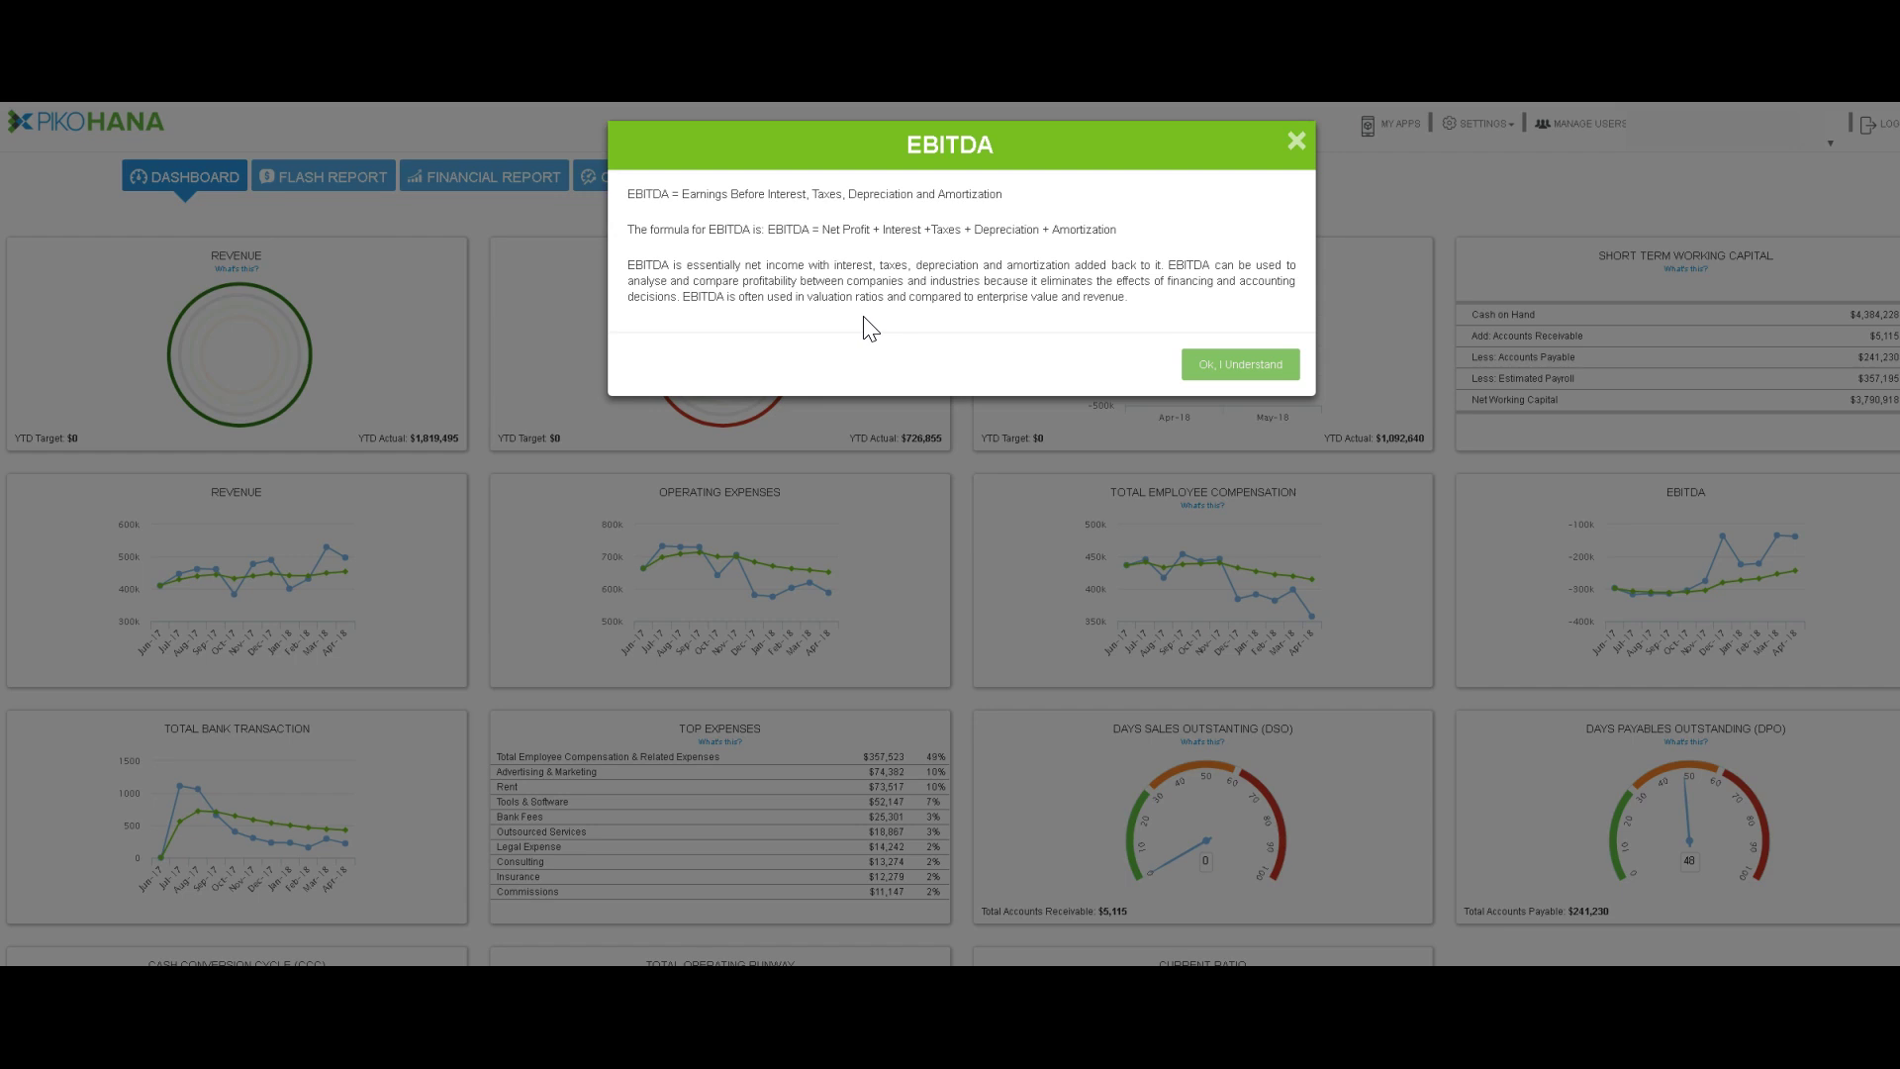
click(1232, 364)
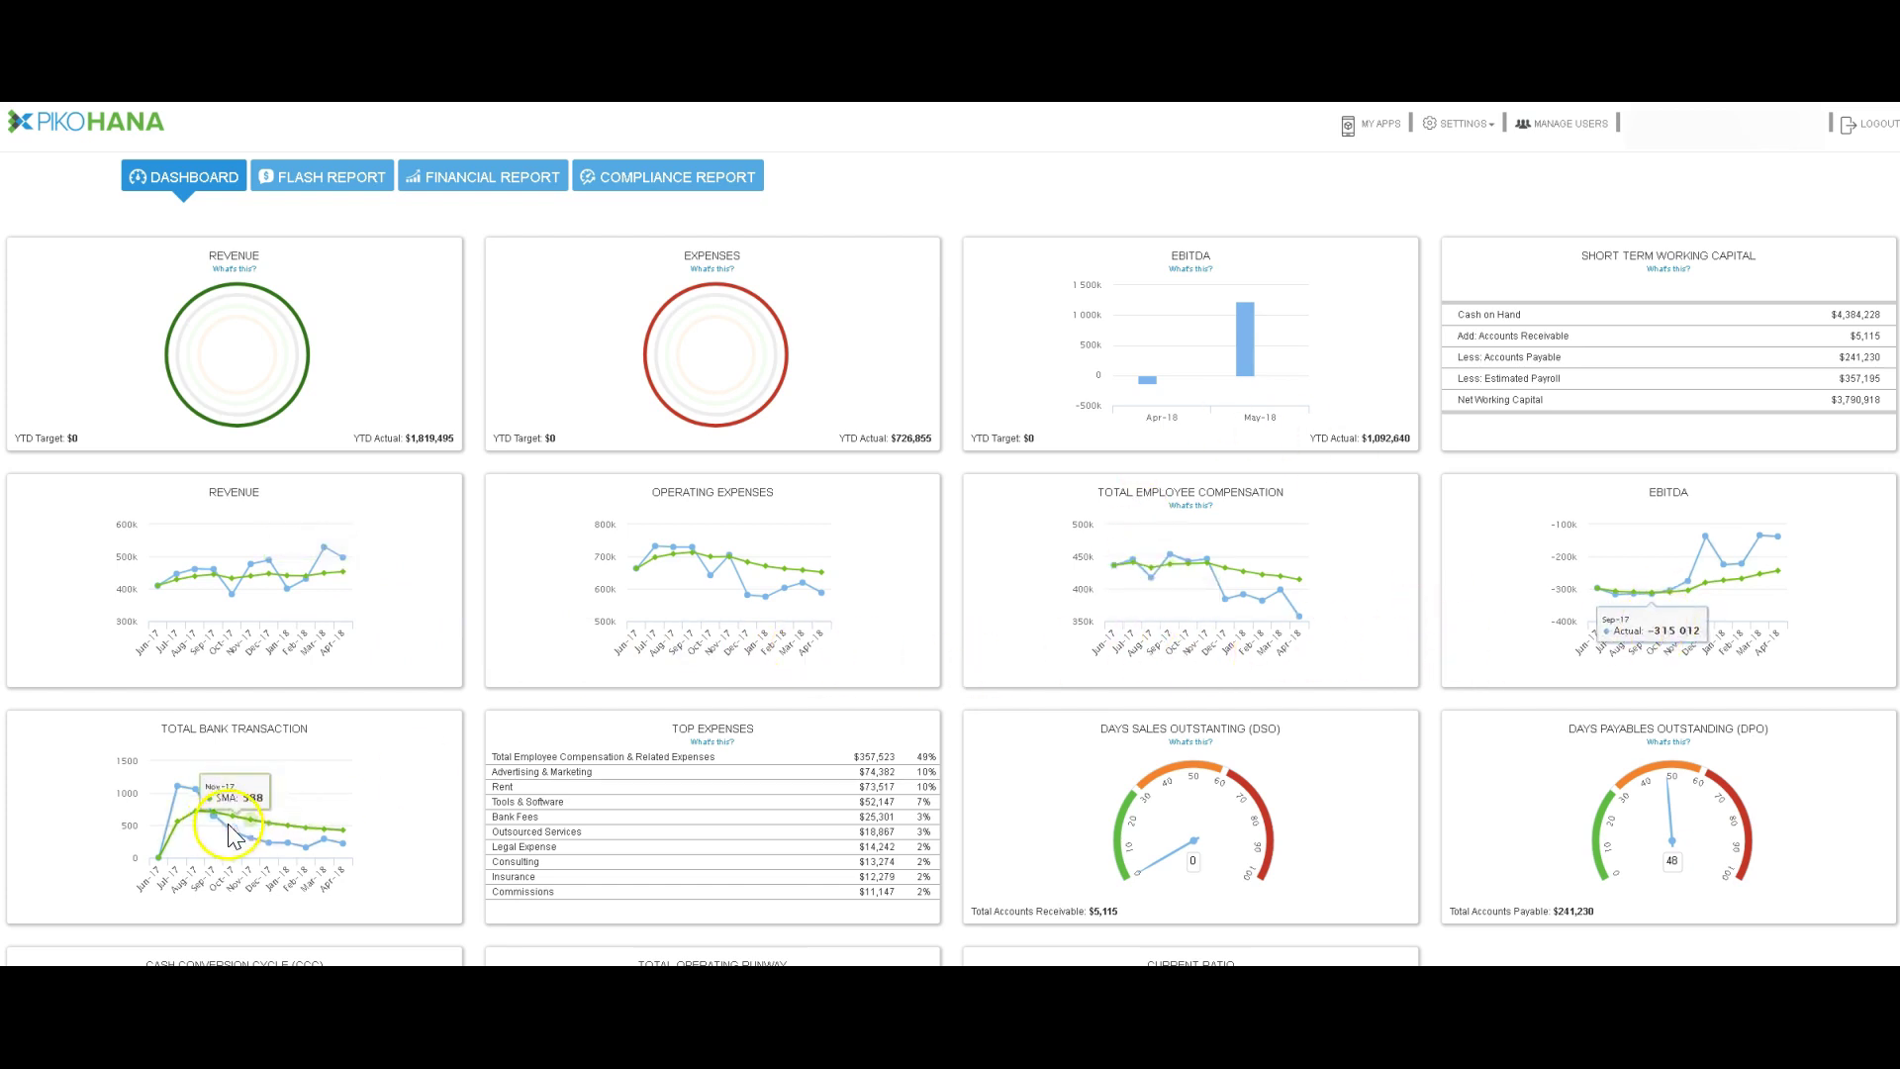
Review the dashboard's bank transaction chart and lower gauges, and read the explanation of Days Sales Outstanding (DSO)
mouse_move(326, 844)
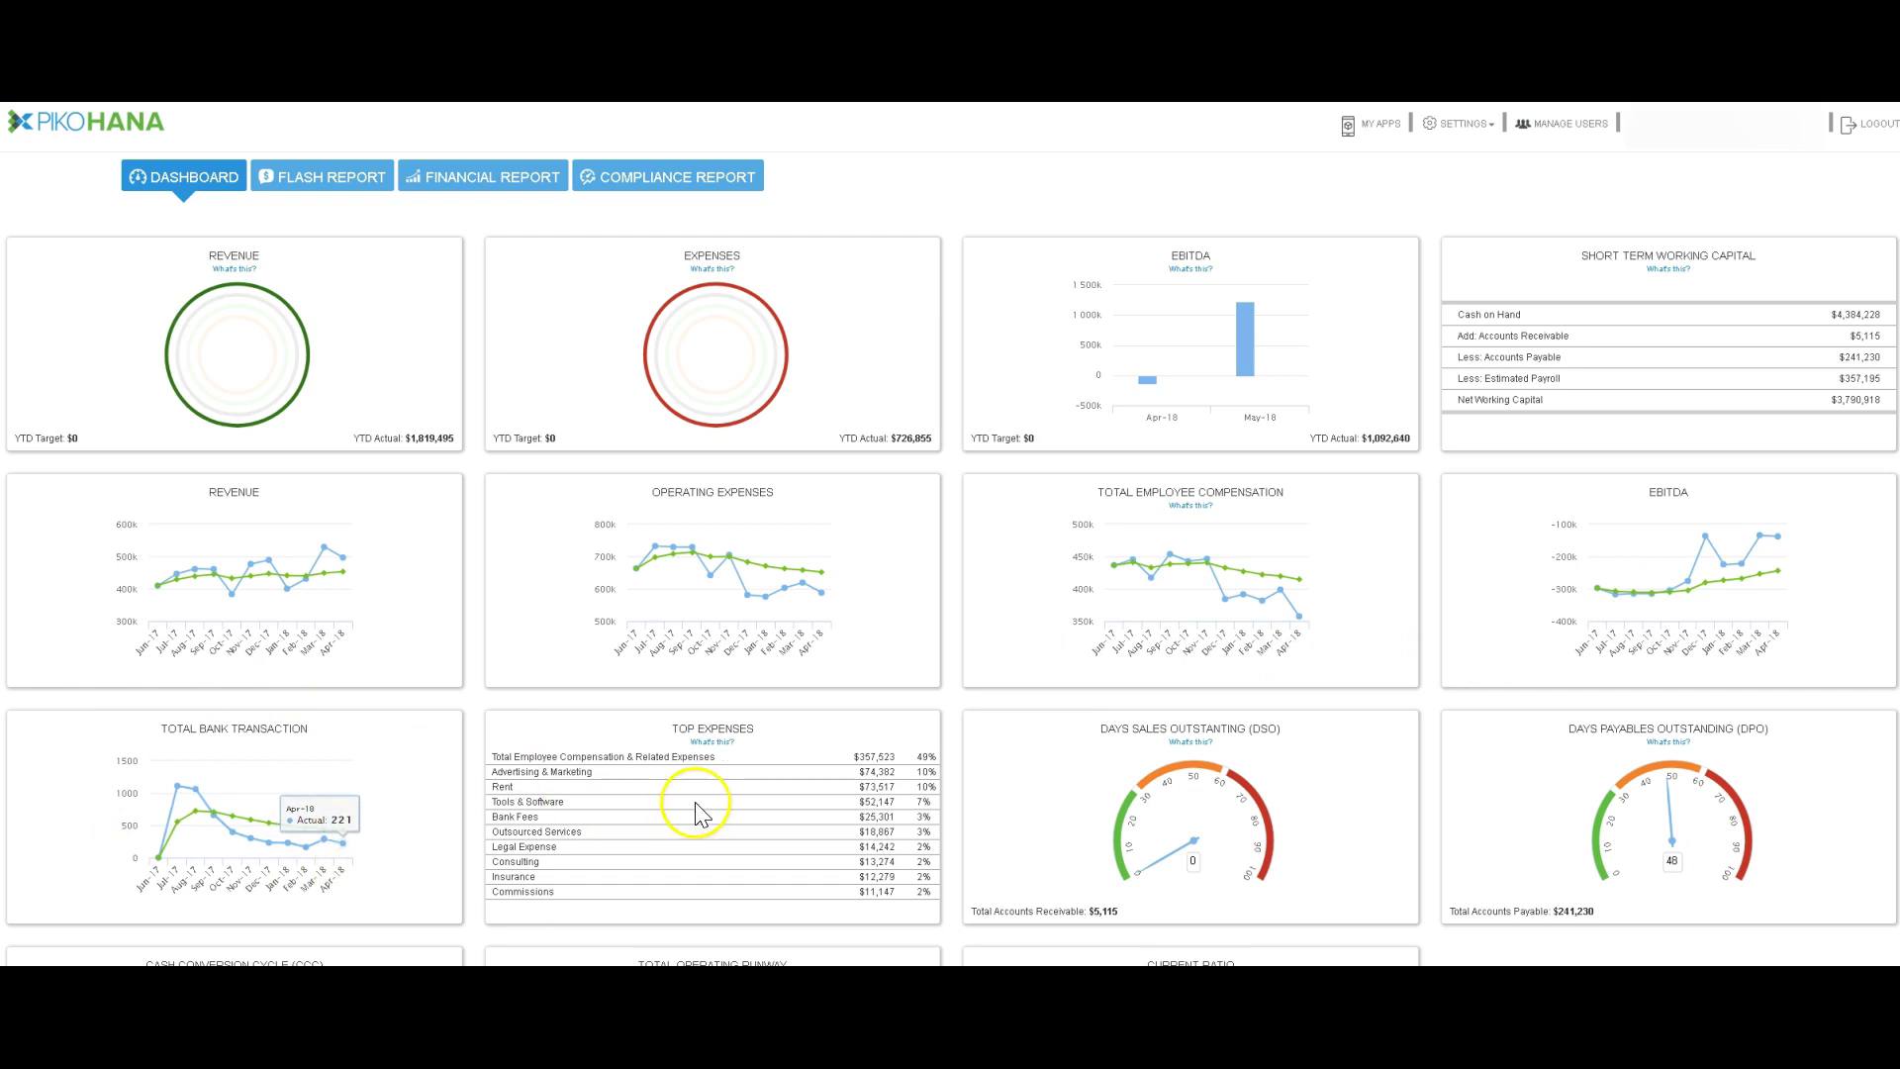
scroll(693, 806, down, 3)
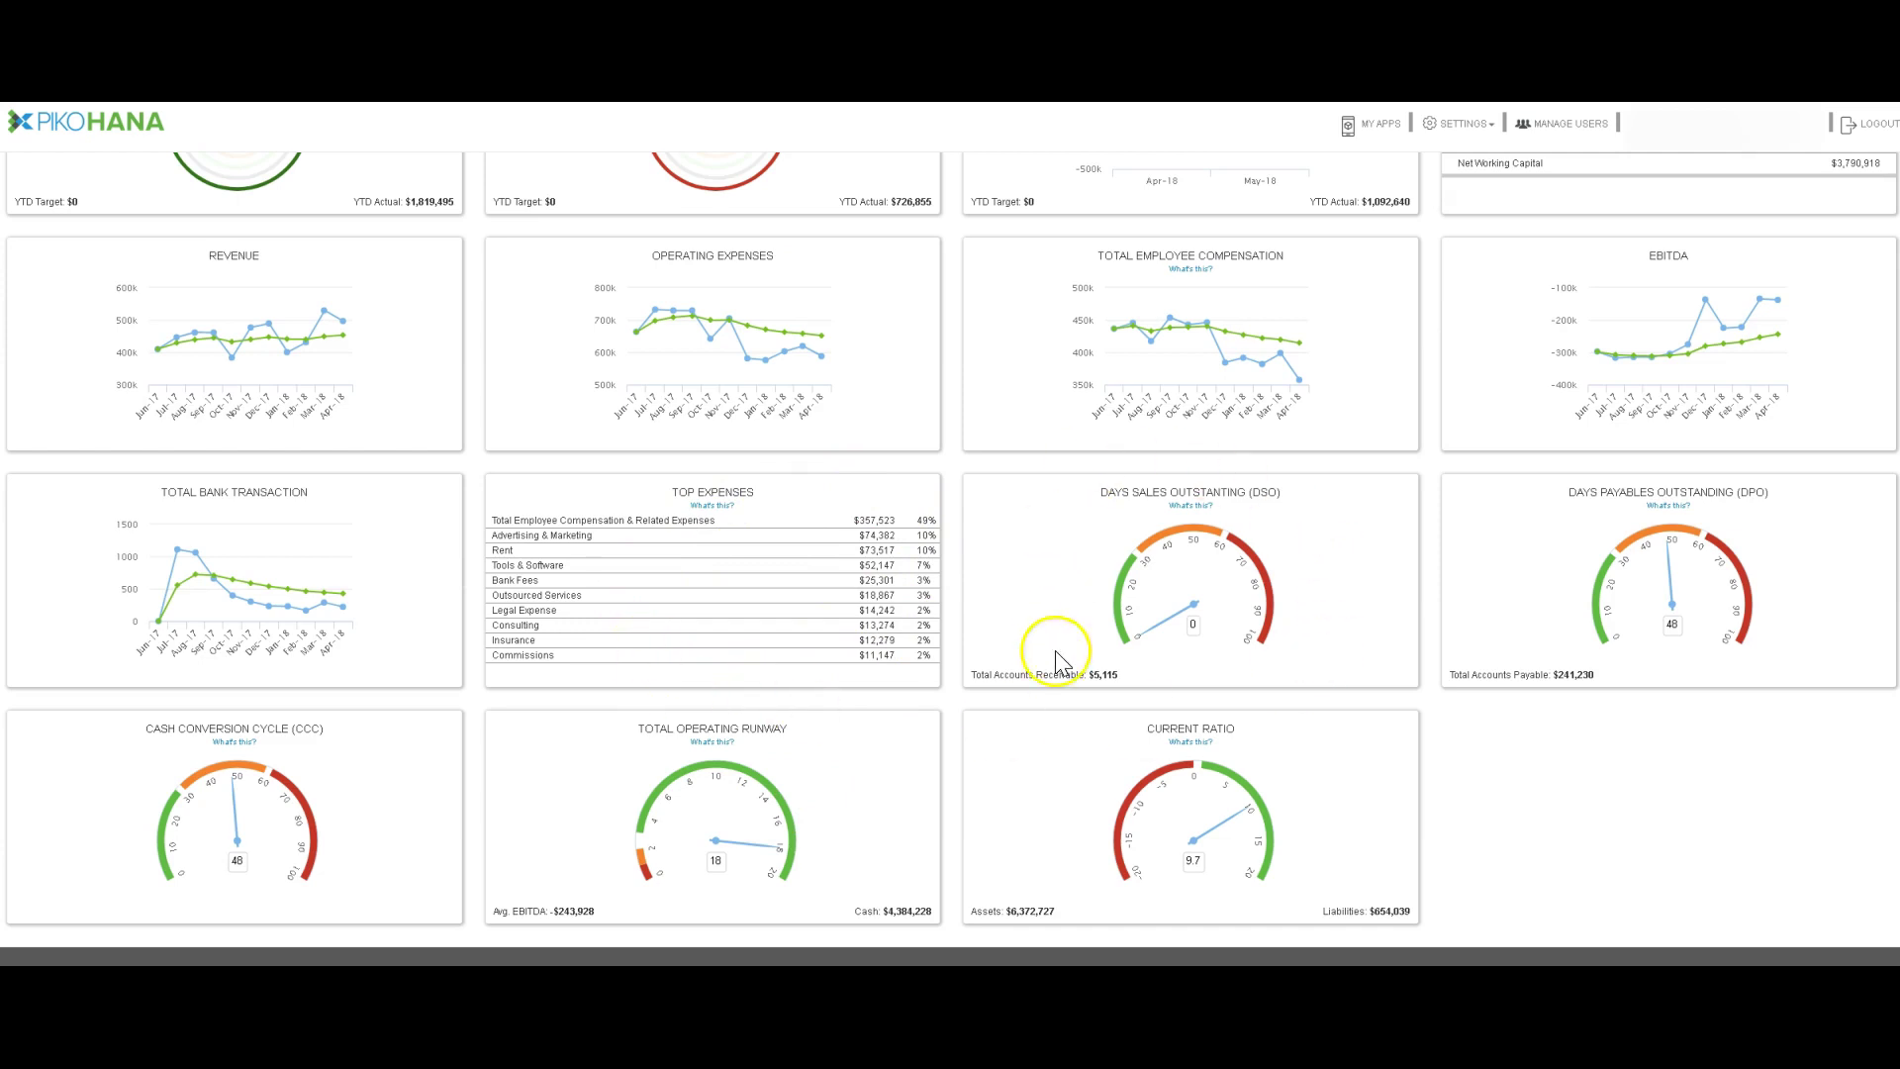
click(1188, 504)
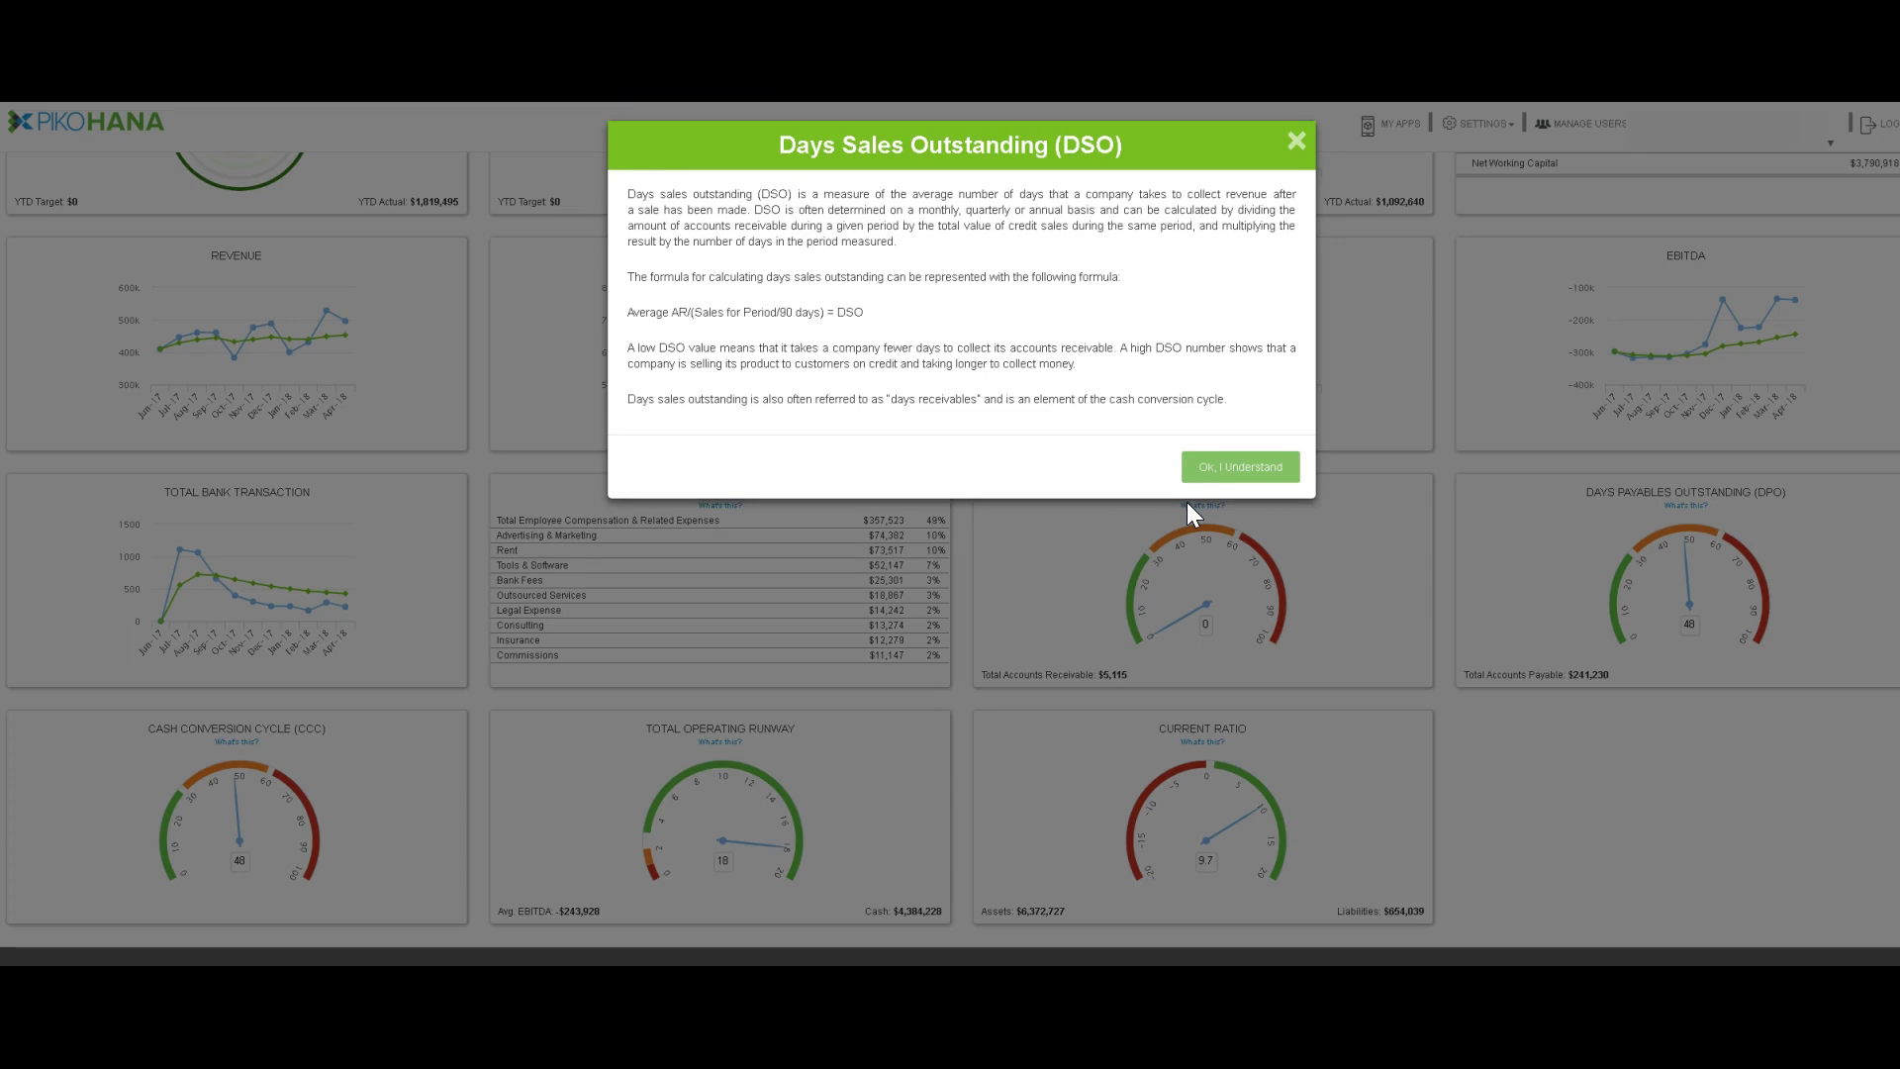
click(1223, 473)
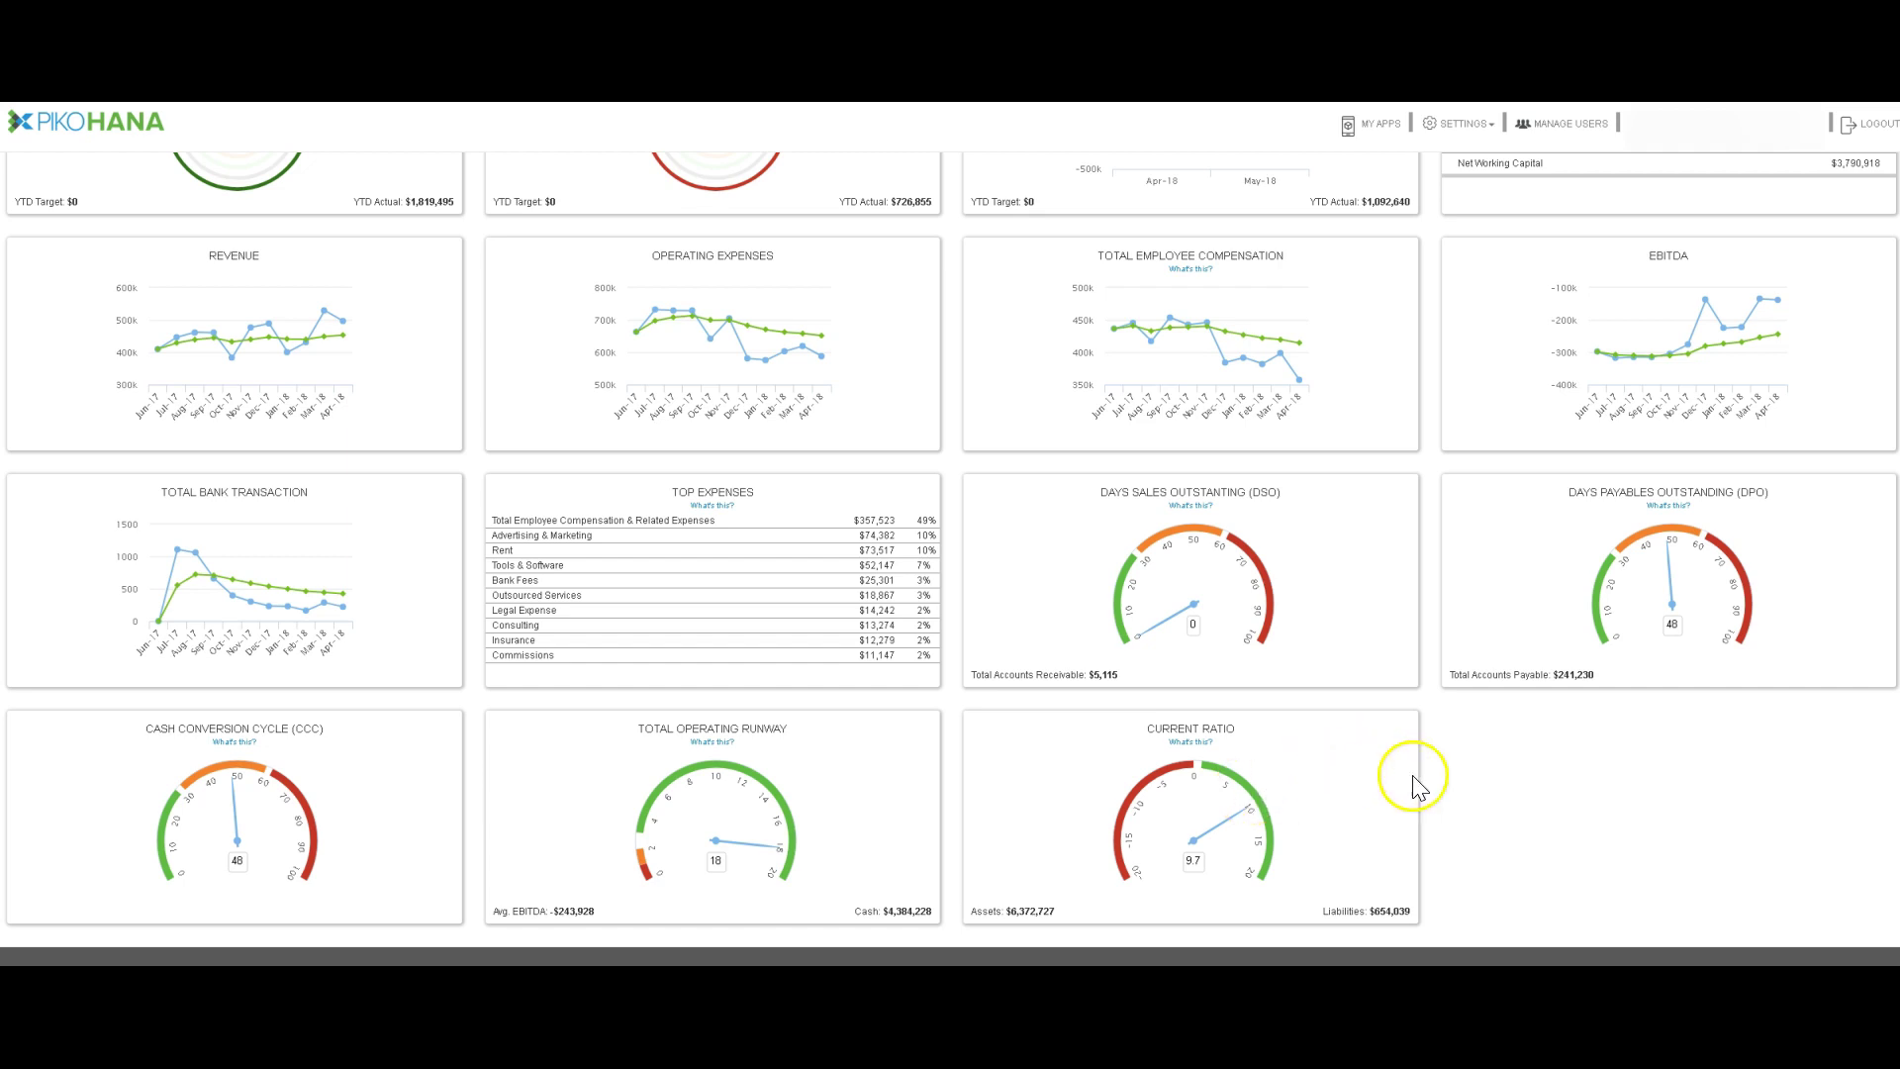
scroll(1498, 797, up, 3)
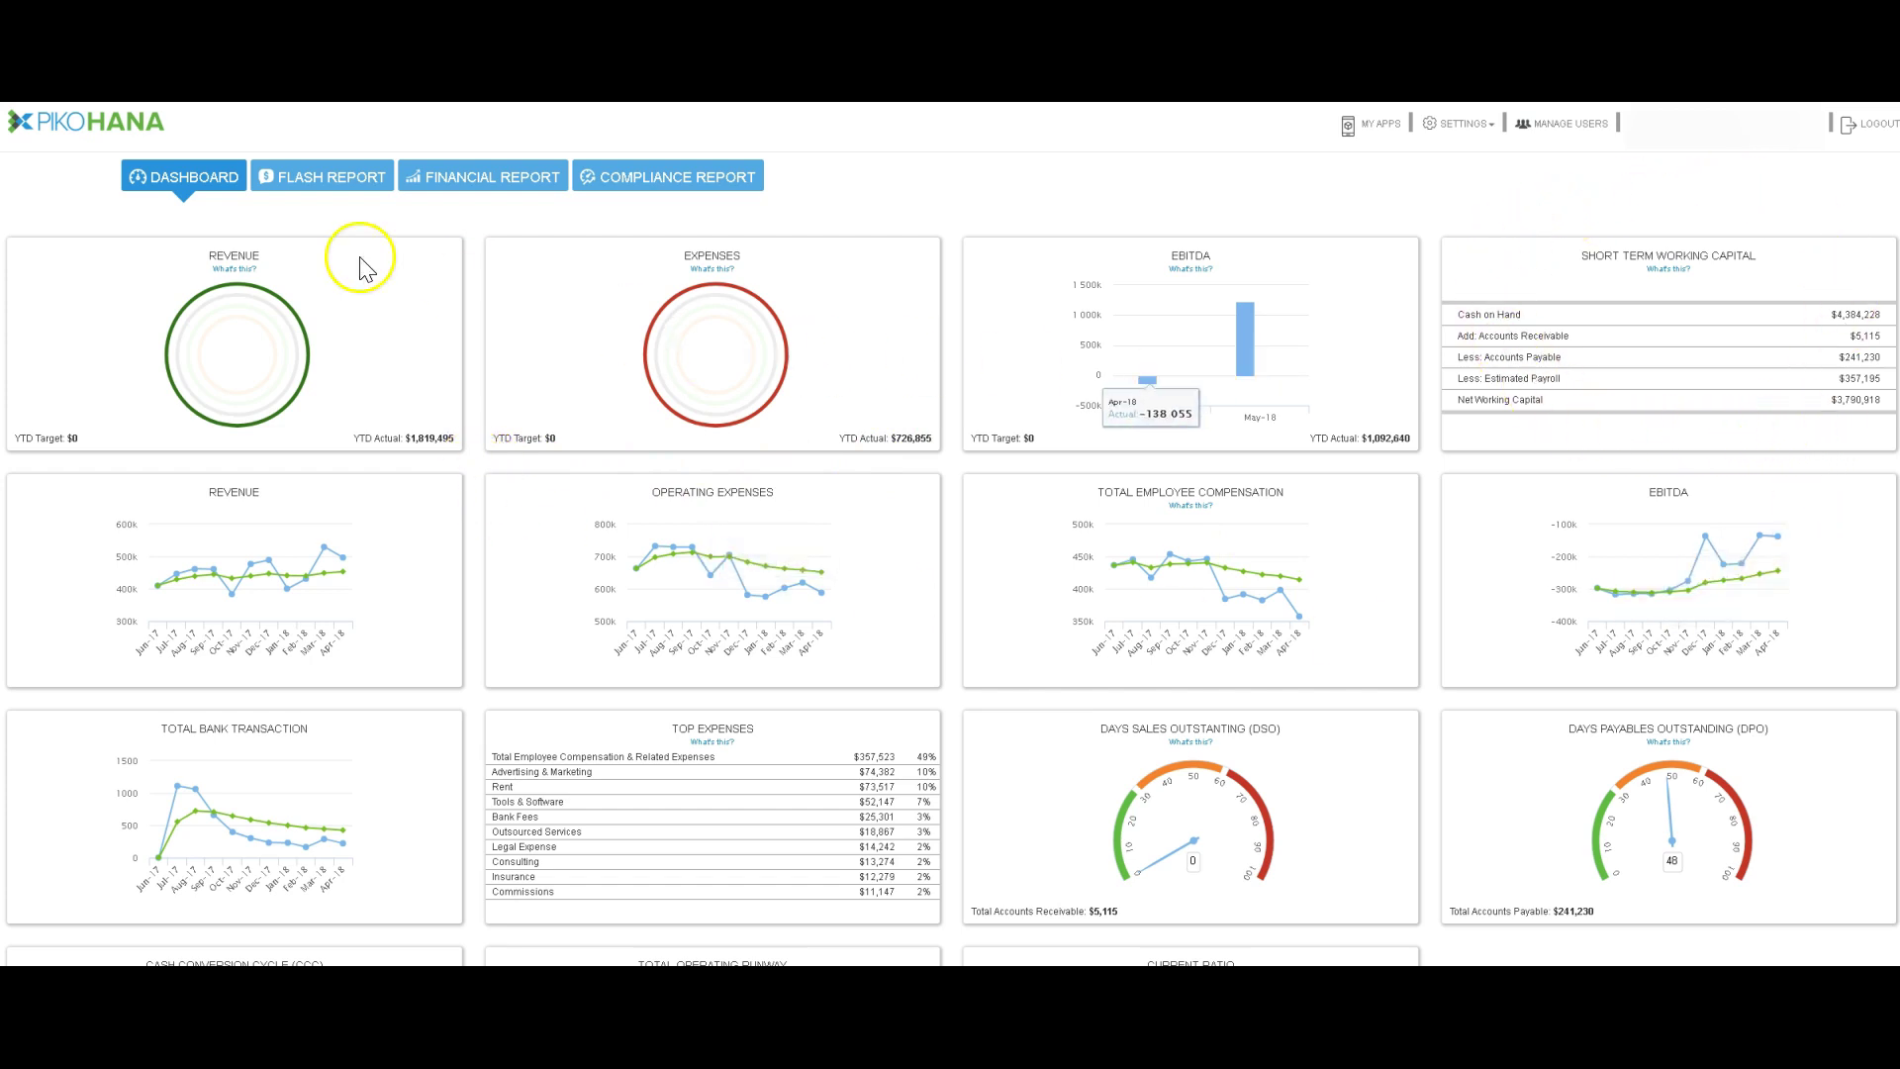
Open the Flash Report and review its cash on hand, aged receivables, aged payables and estimated payroll sections
click(309, 177)
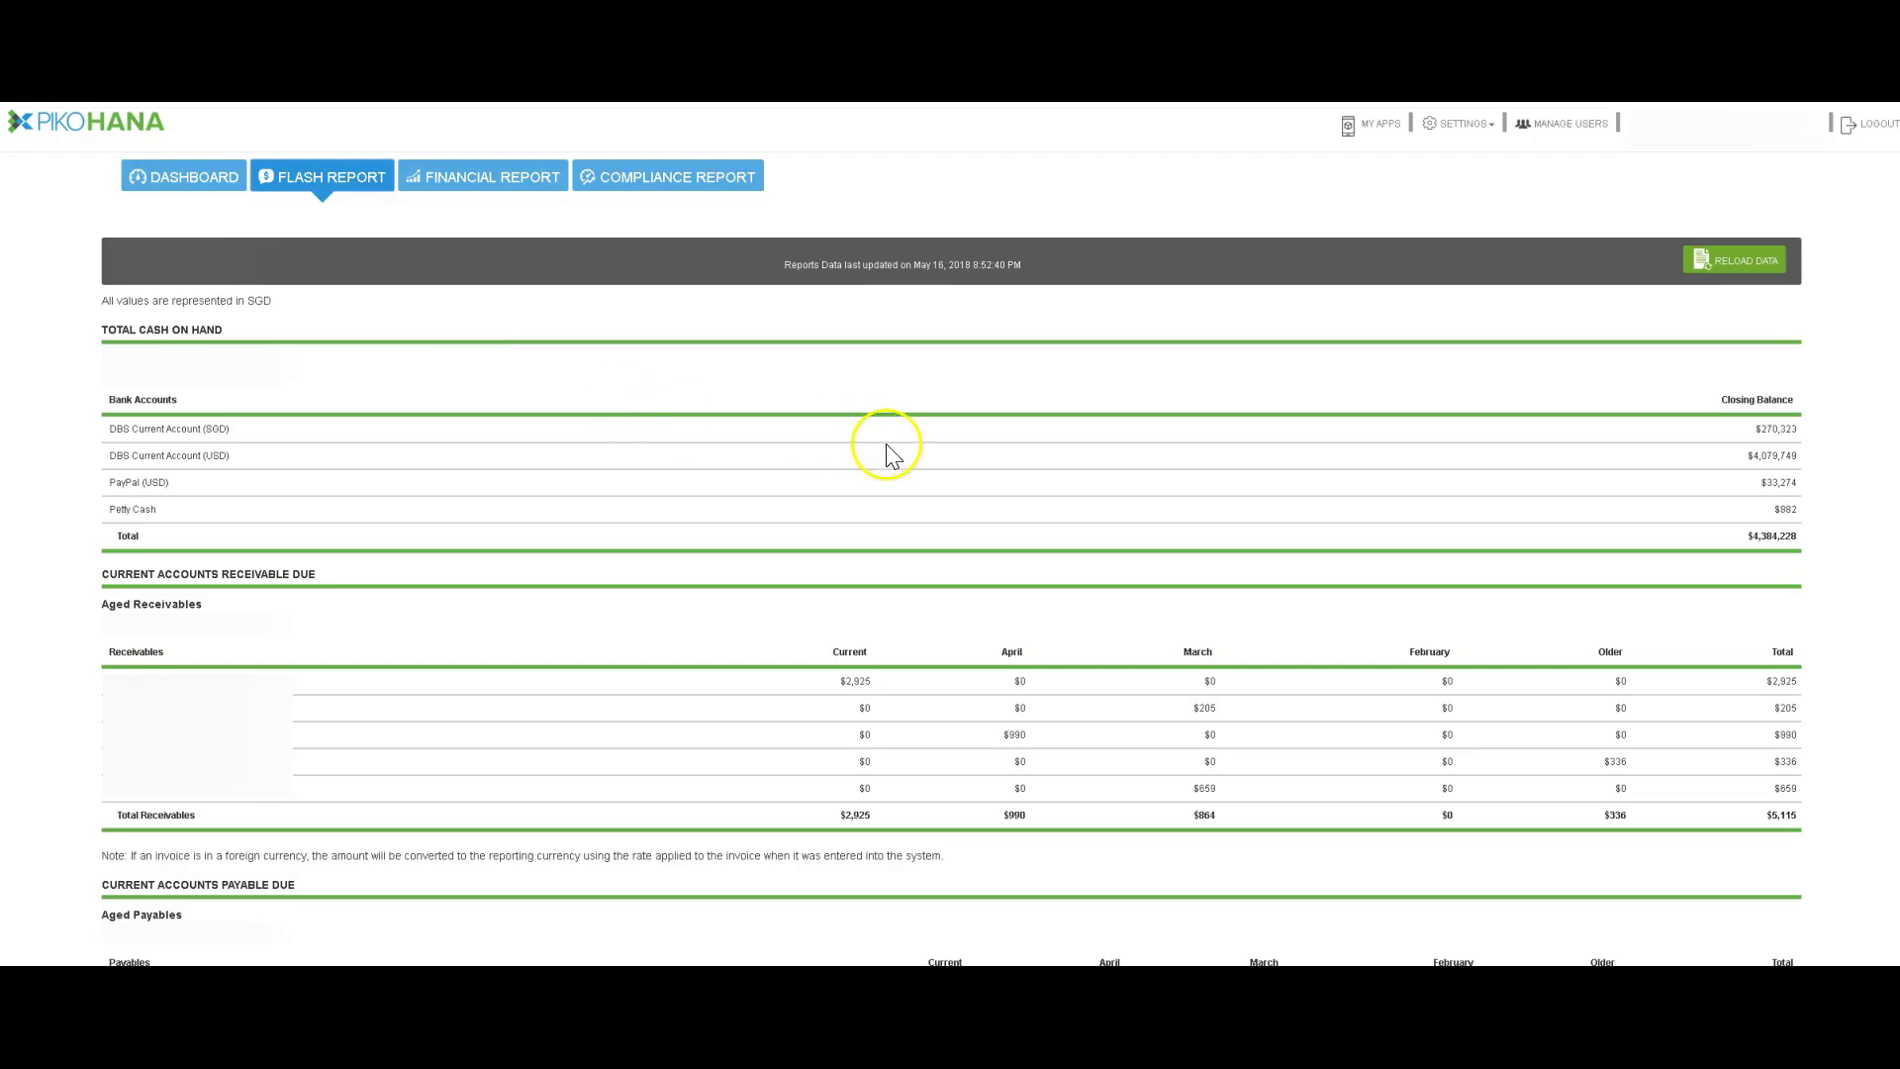
scroll(928, 464, down, 1)
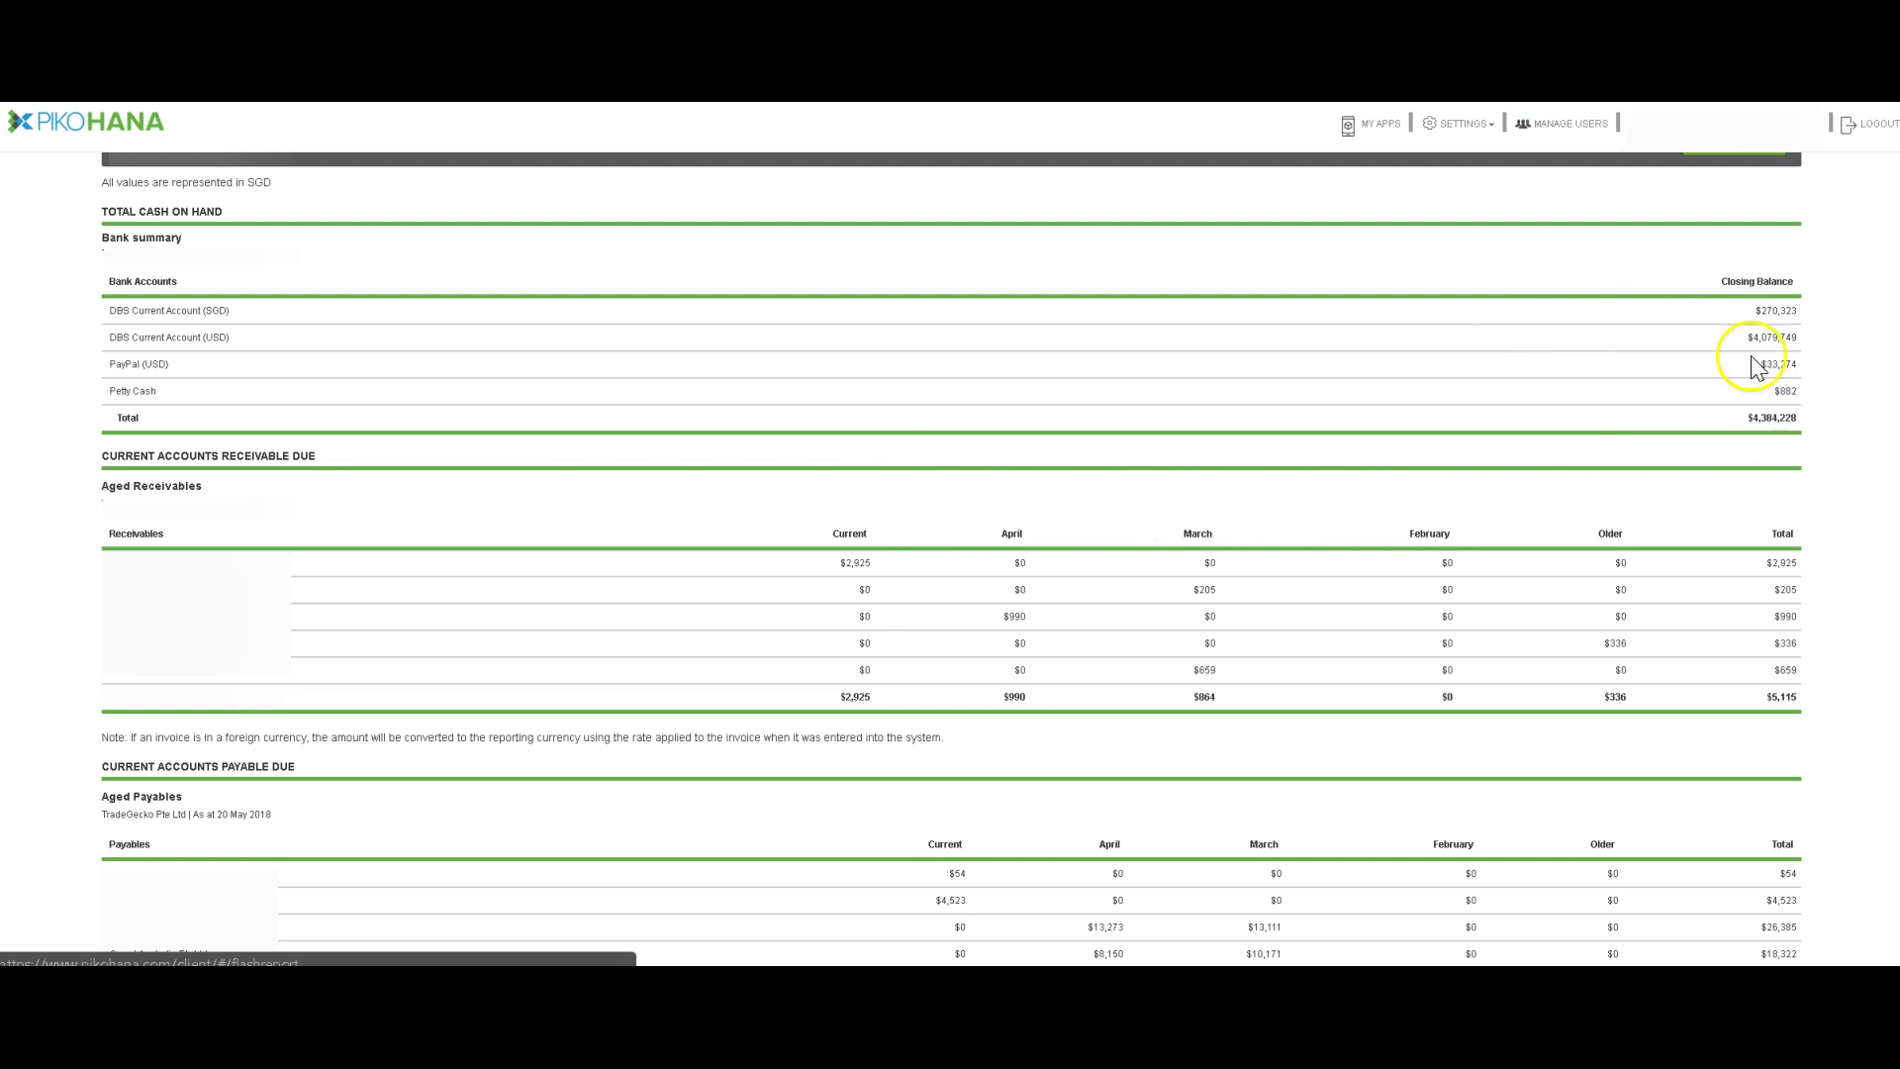
scroll(1203, 514, down, 2)
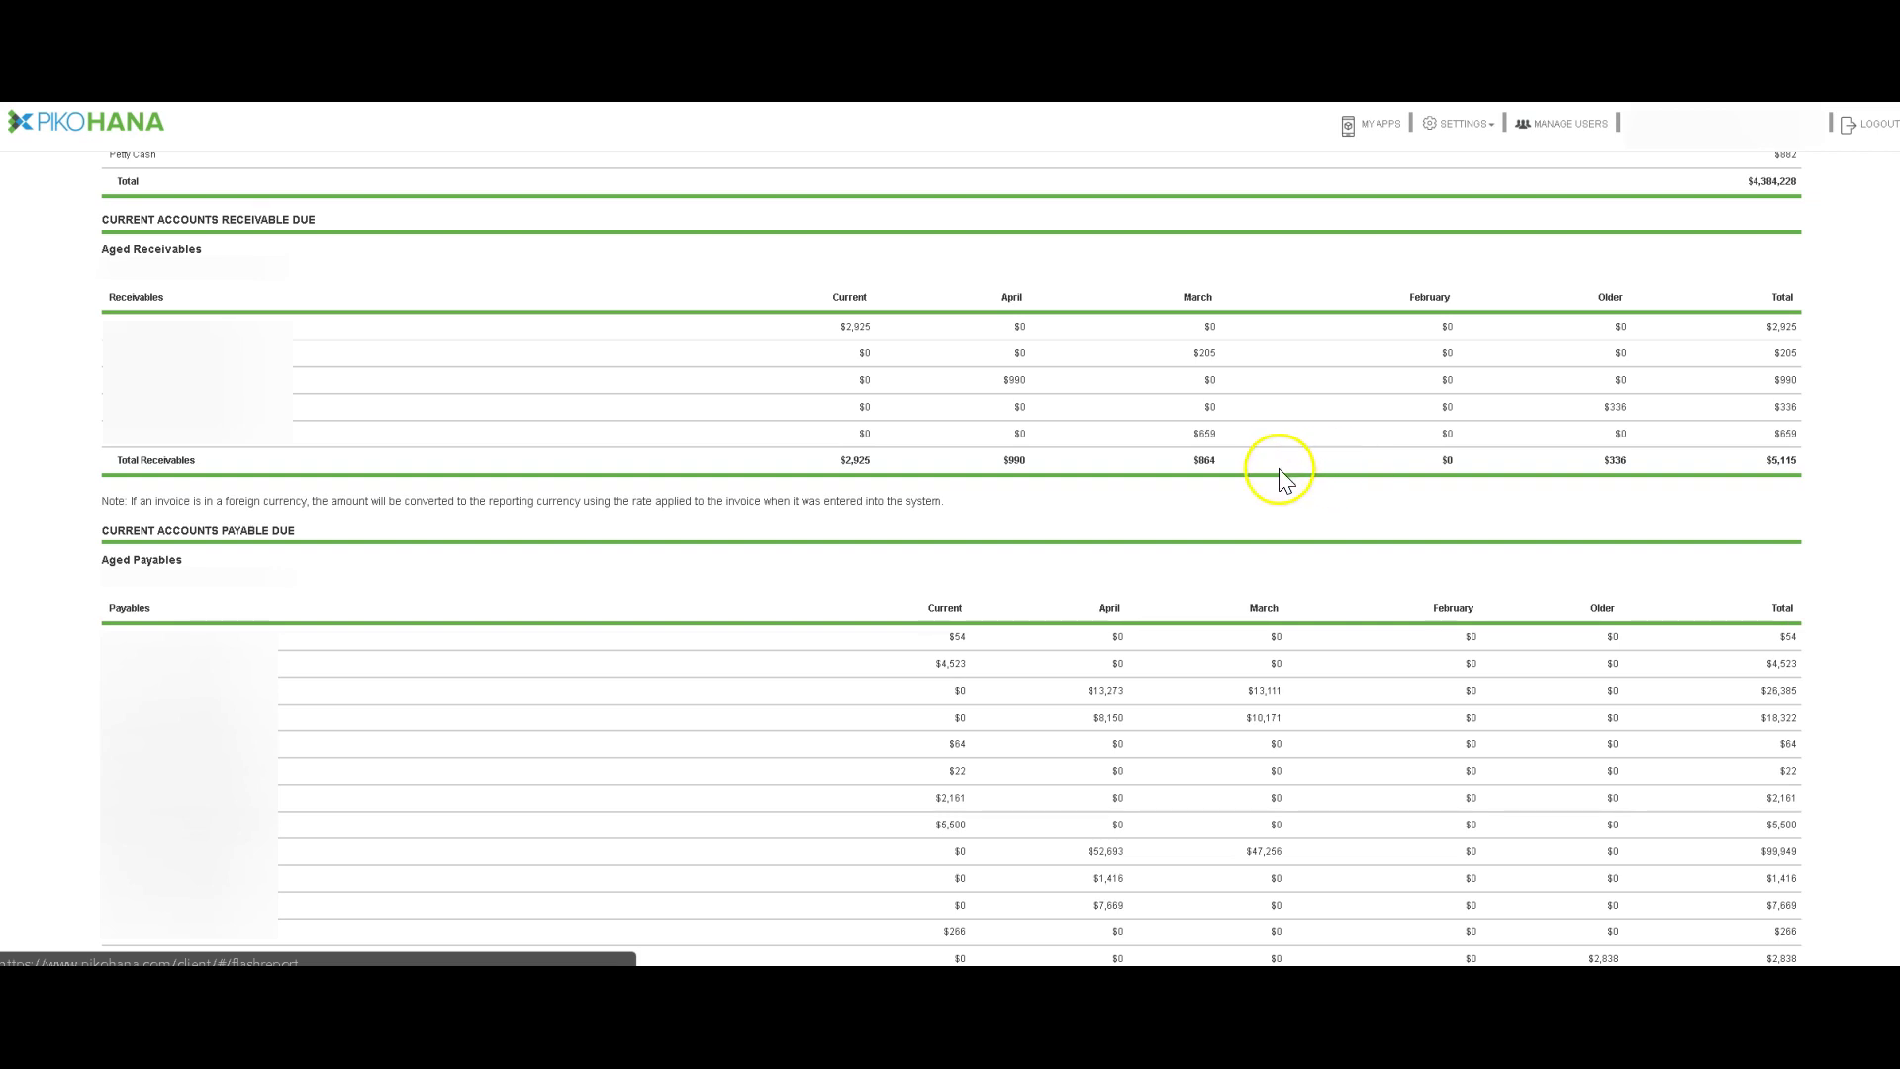
scroll(1282, 477, down, 3)
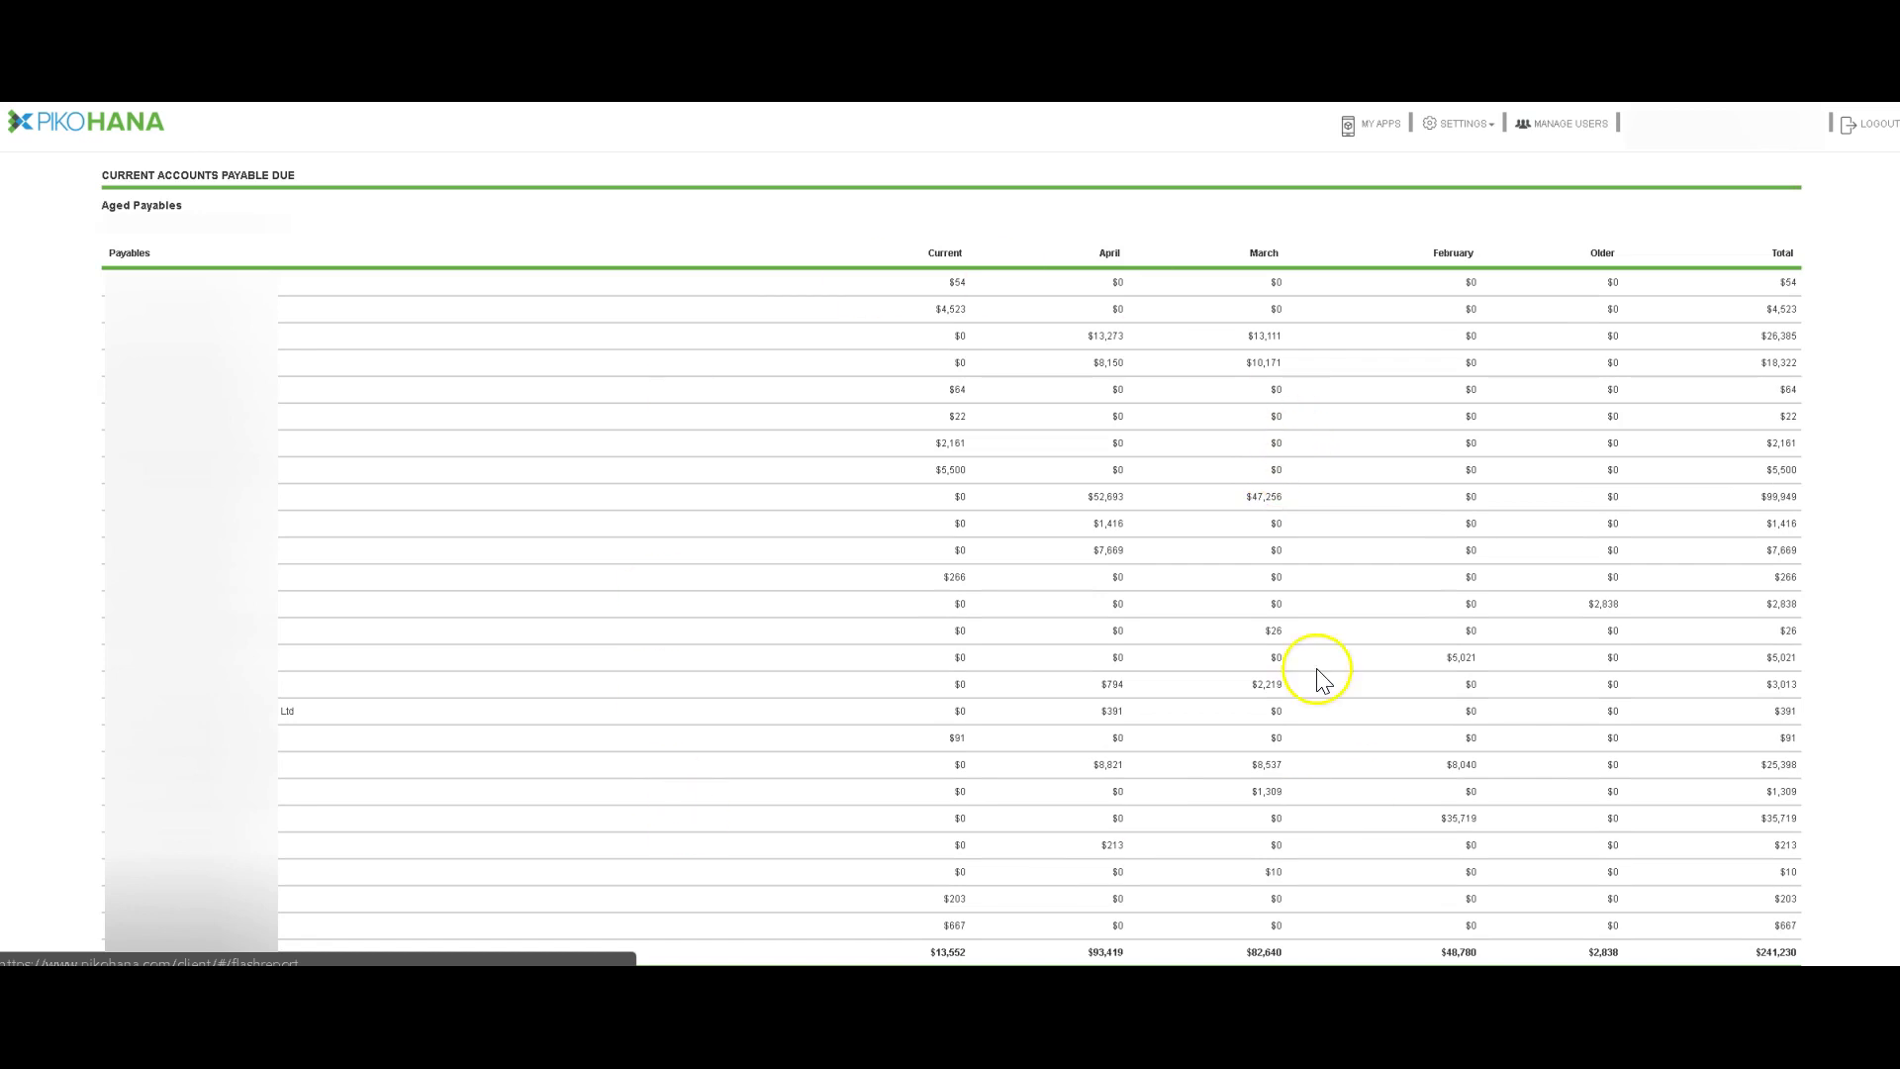
scroll(1319, 670, down, 3)
scroll(1320, 680, down, 1)
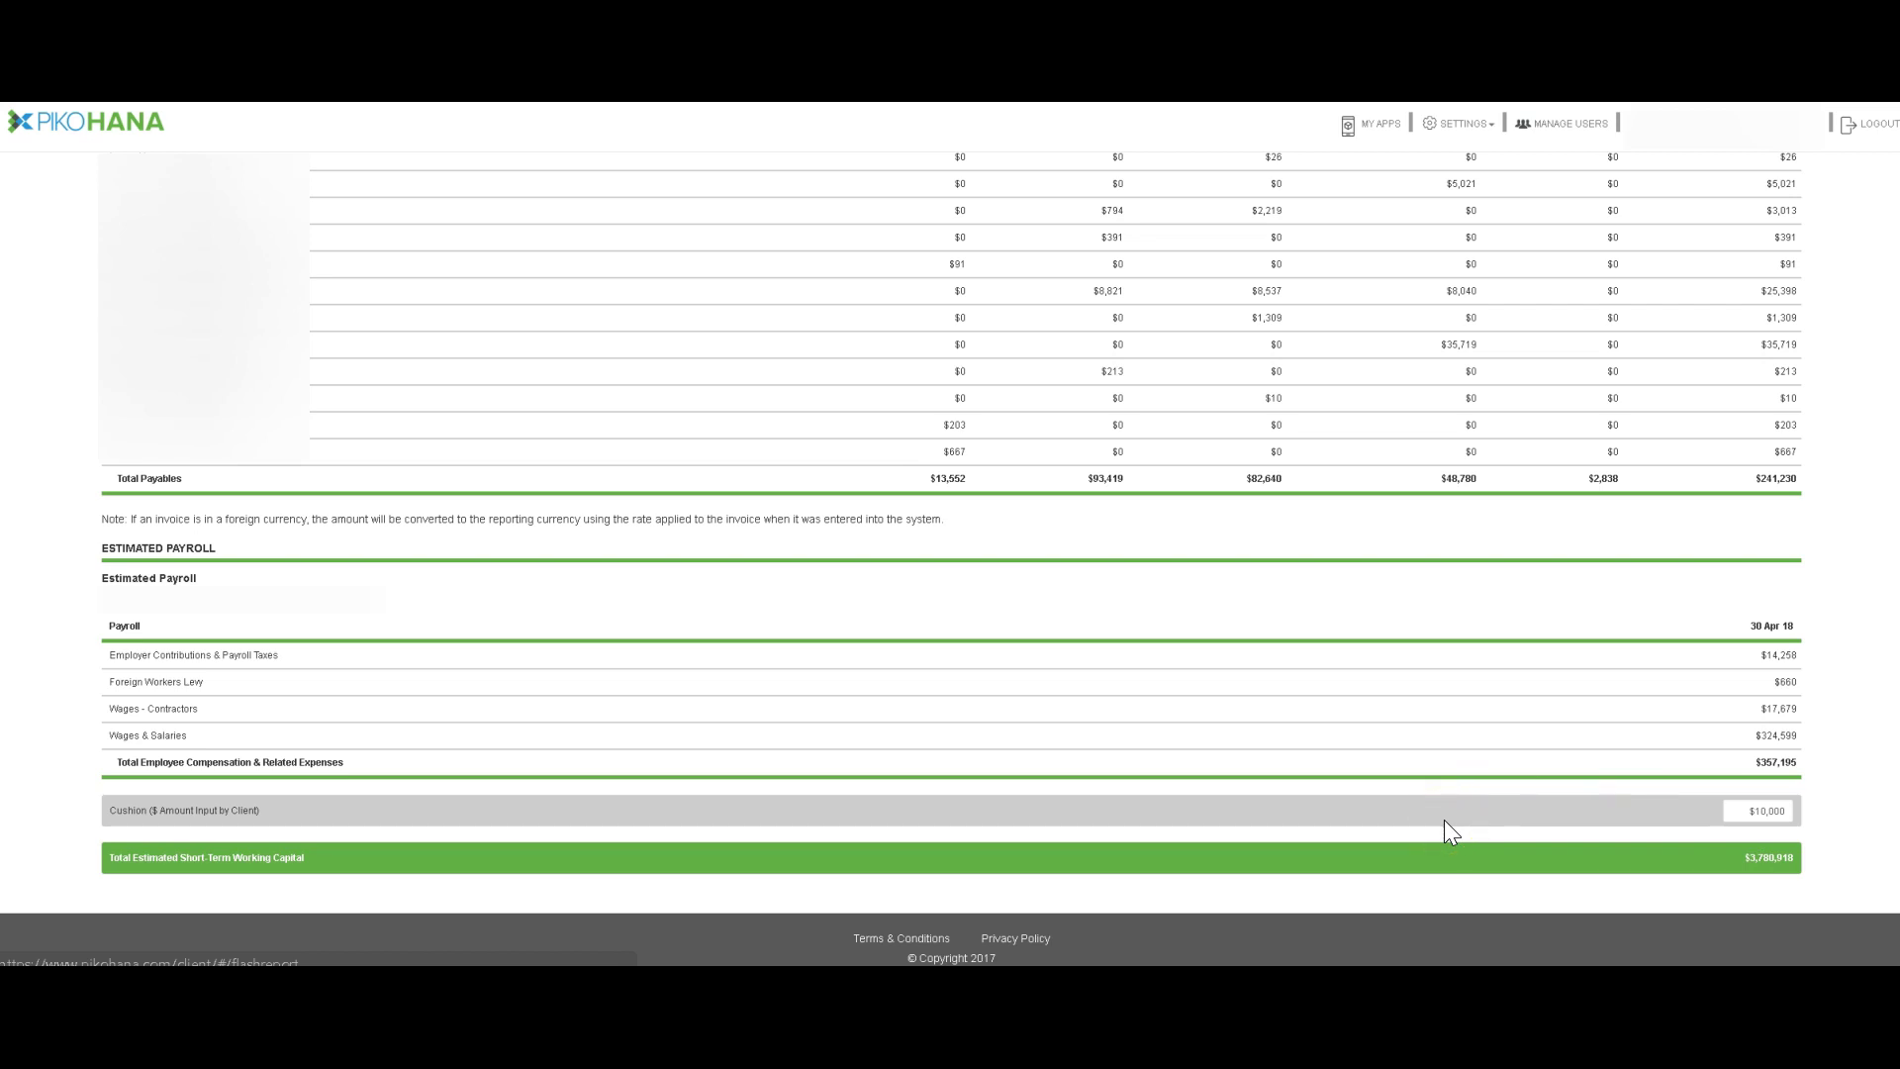
scroll(1445, 820, up, 15)
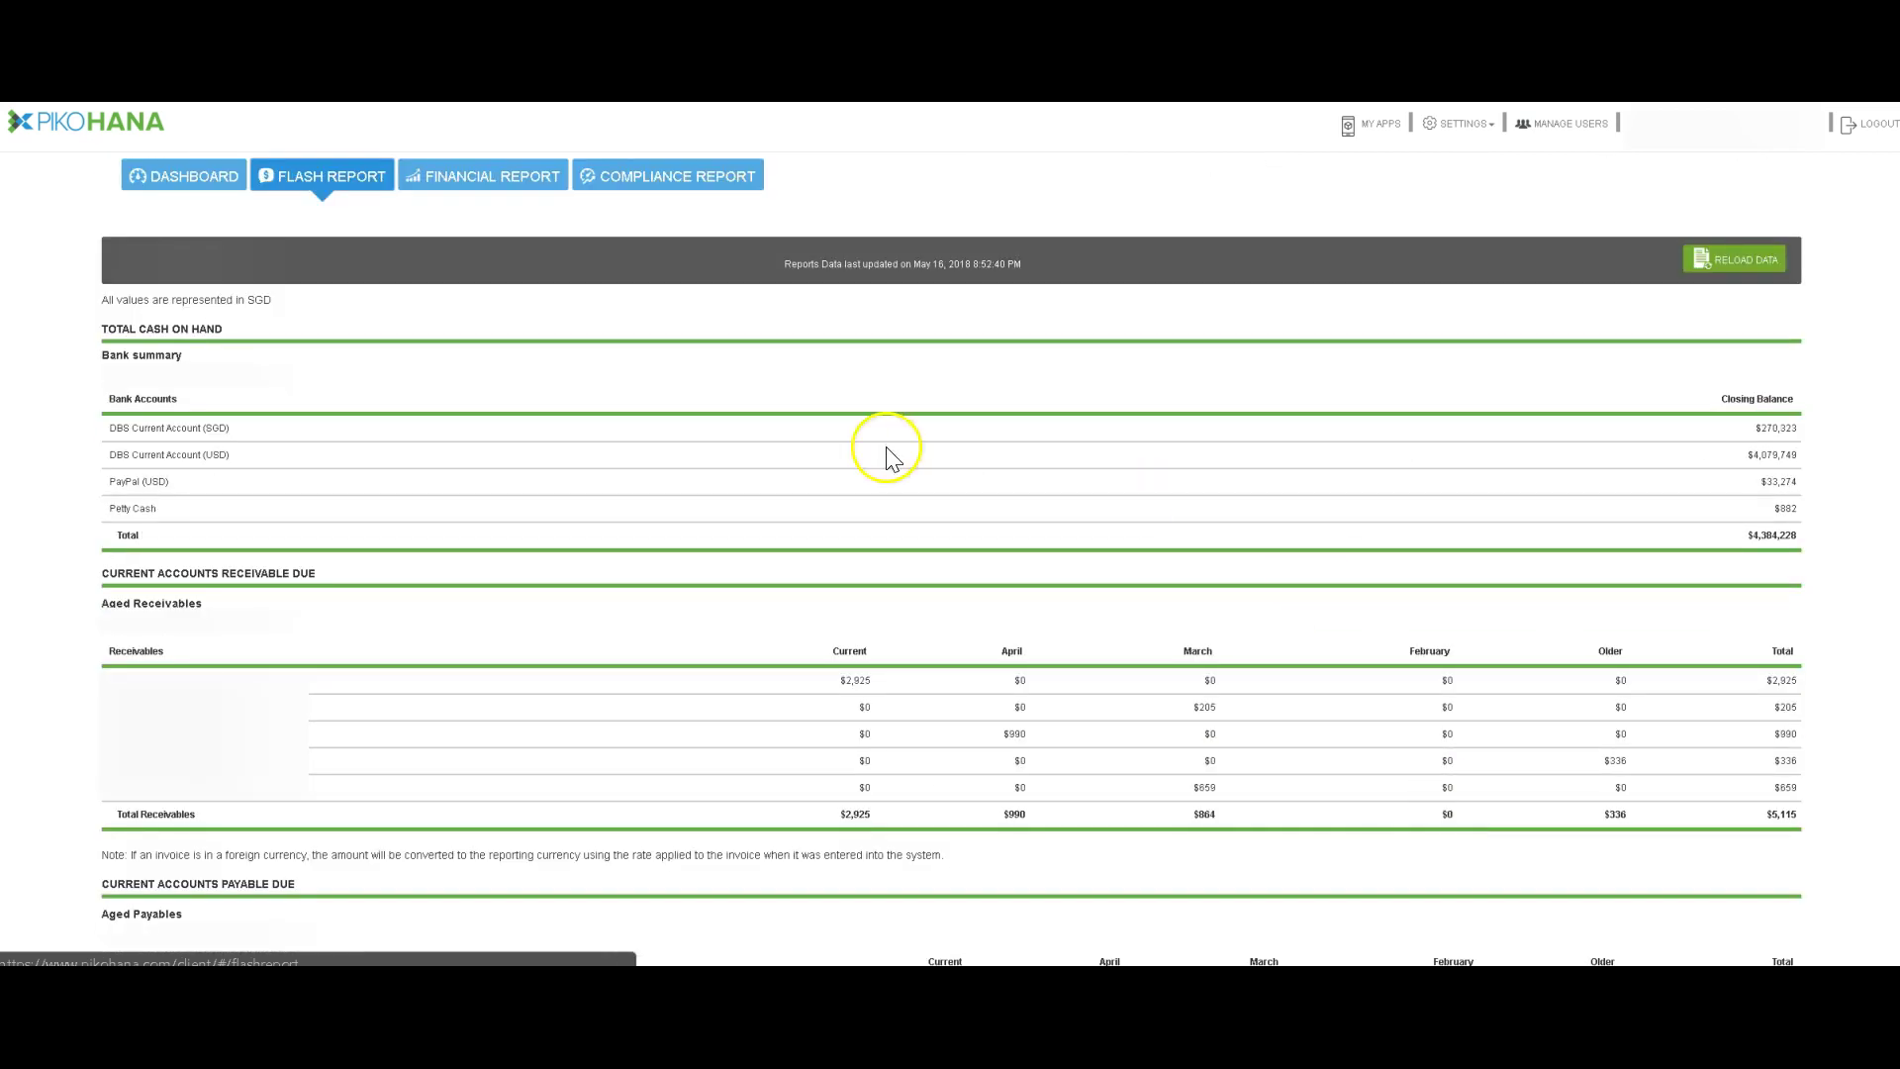
Open the Financial Report and examine the teams available for filtering the Company P&L, keeping All
click(473, 195)
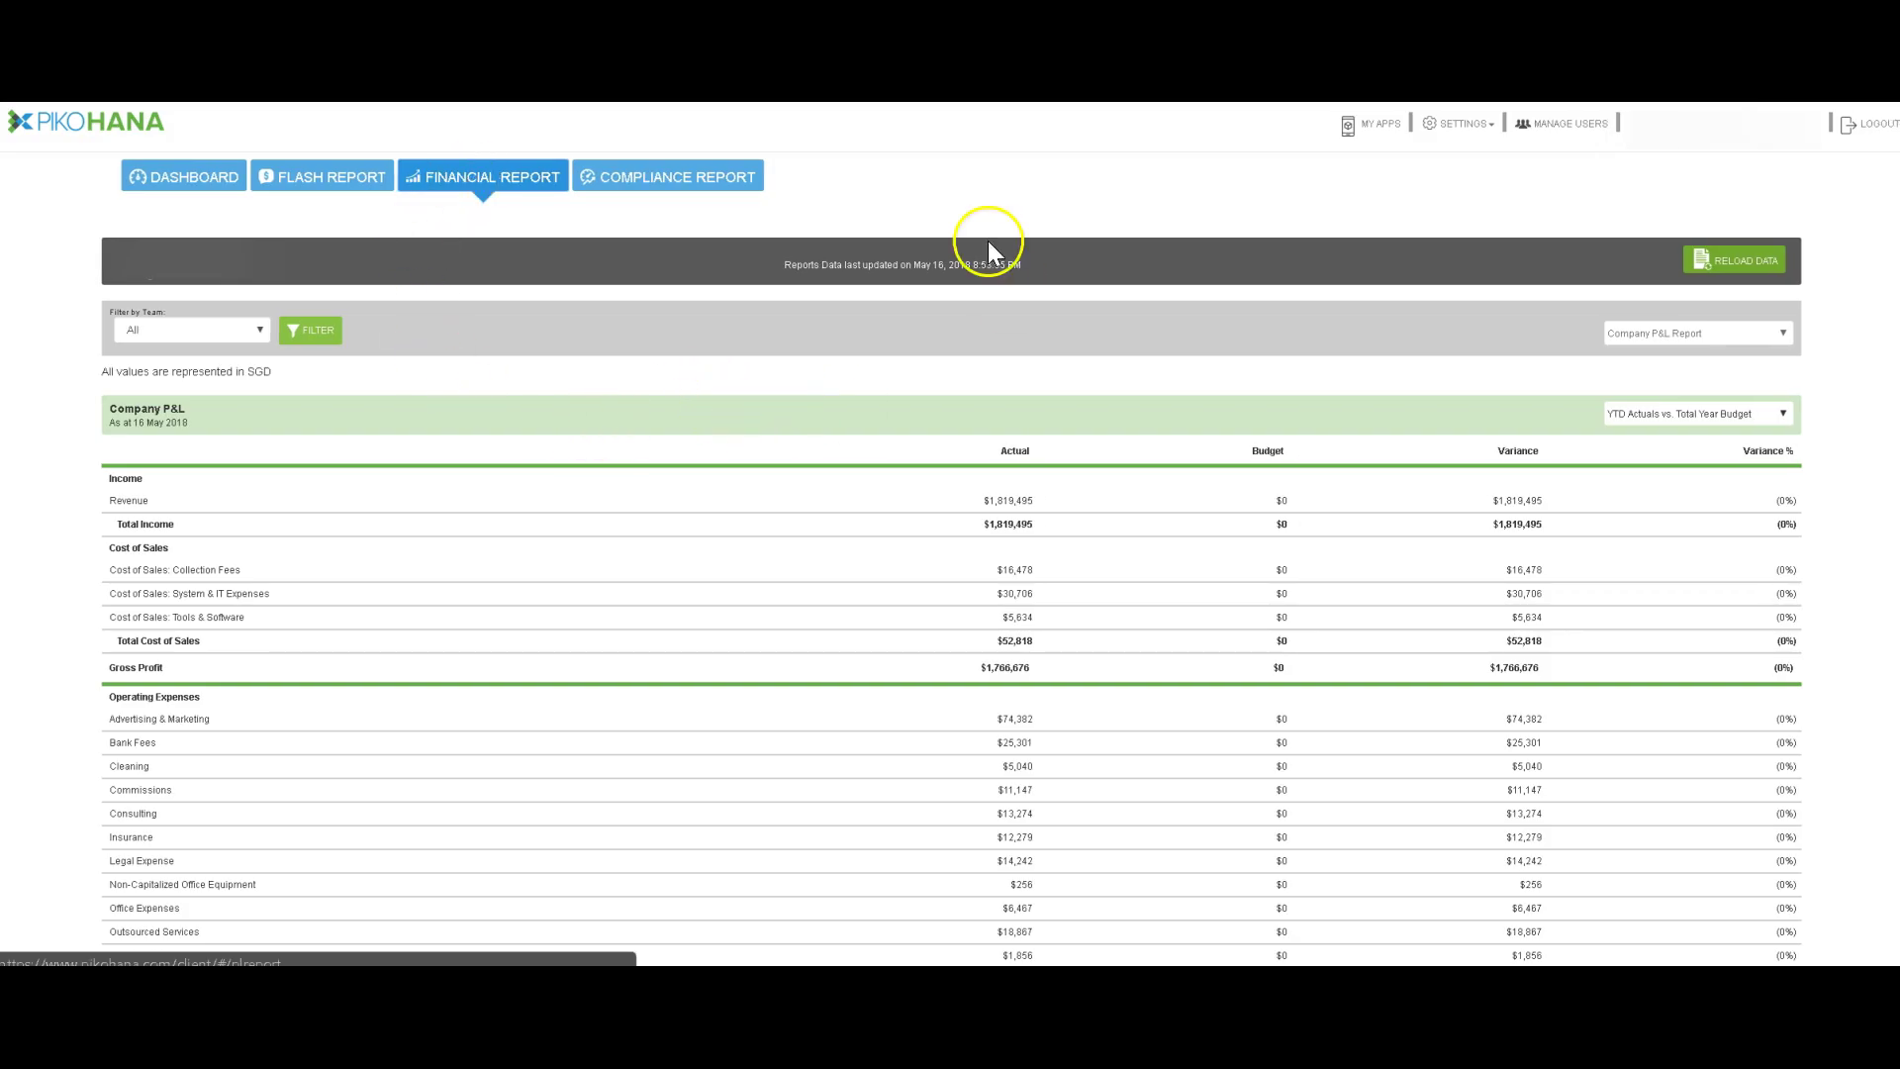
click(258, 327)
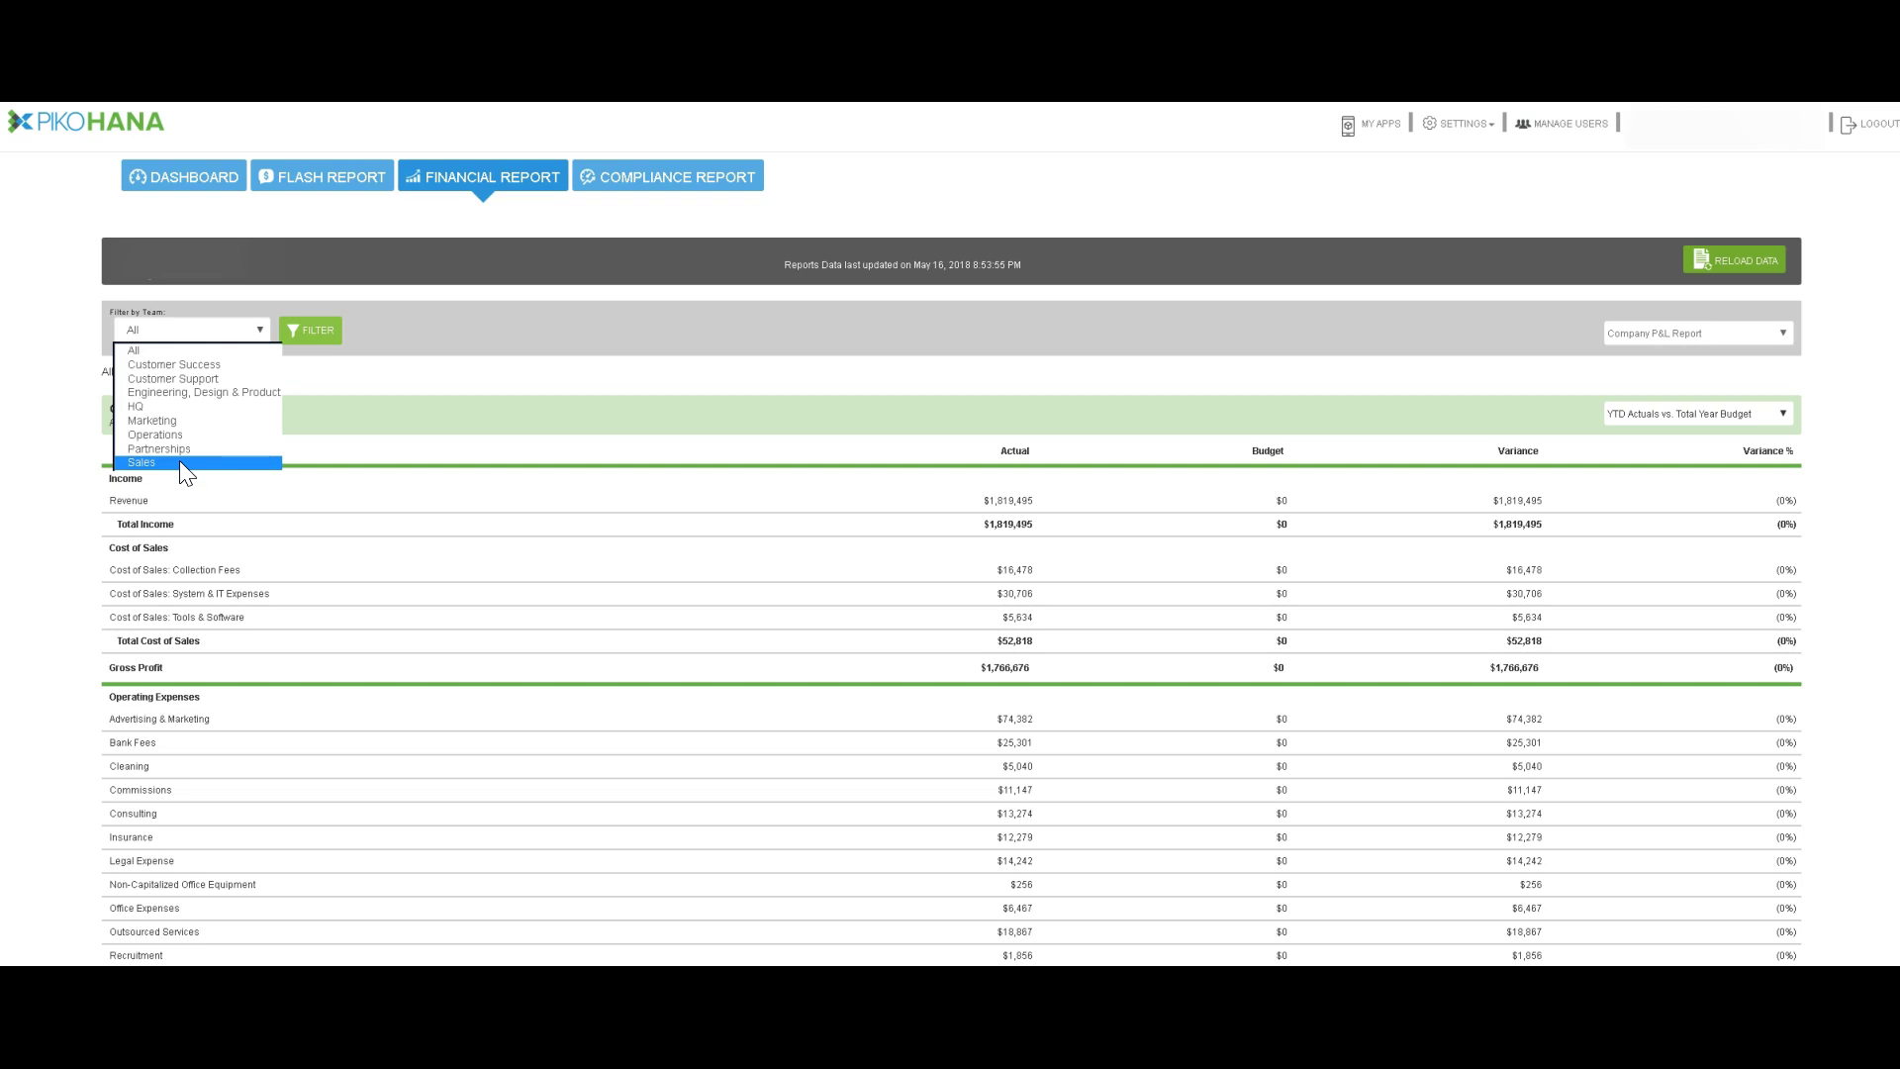
click(180, 423)
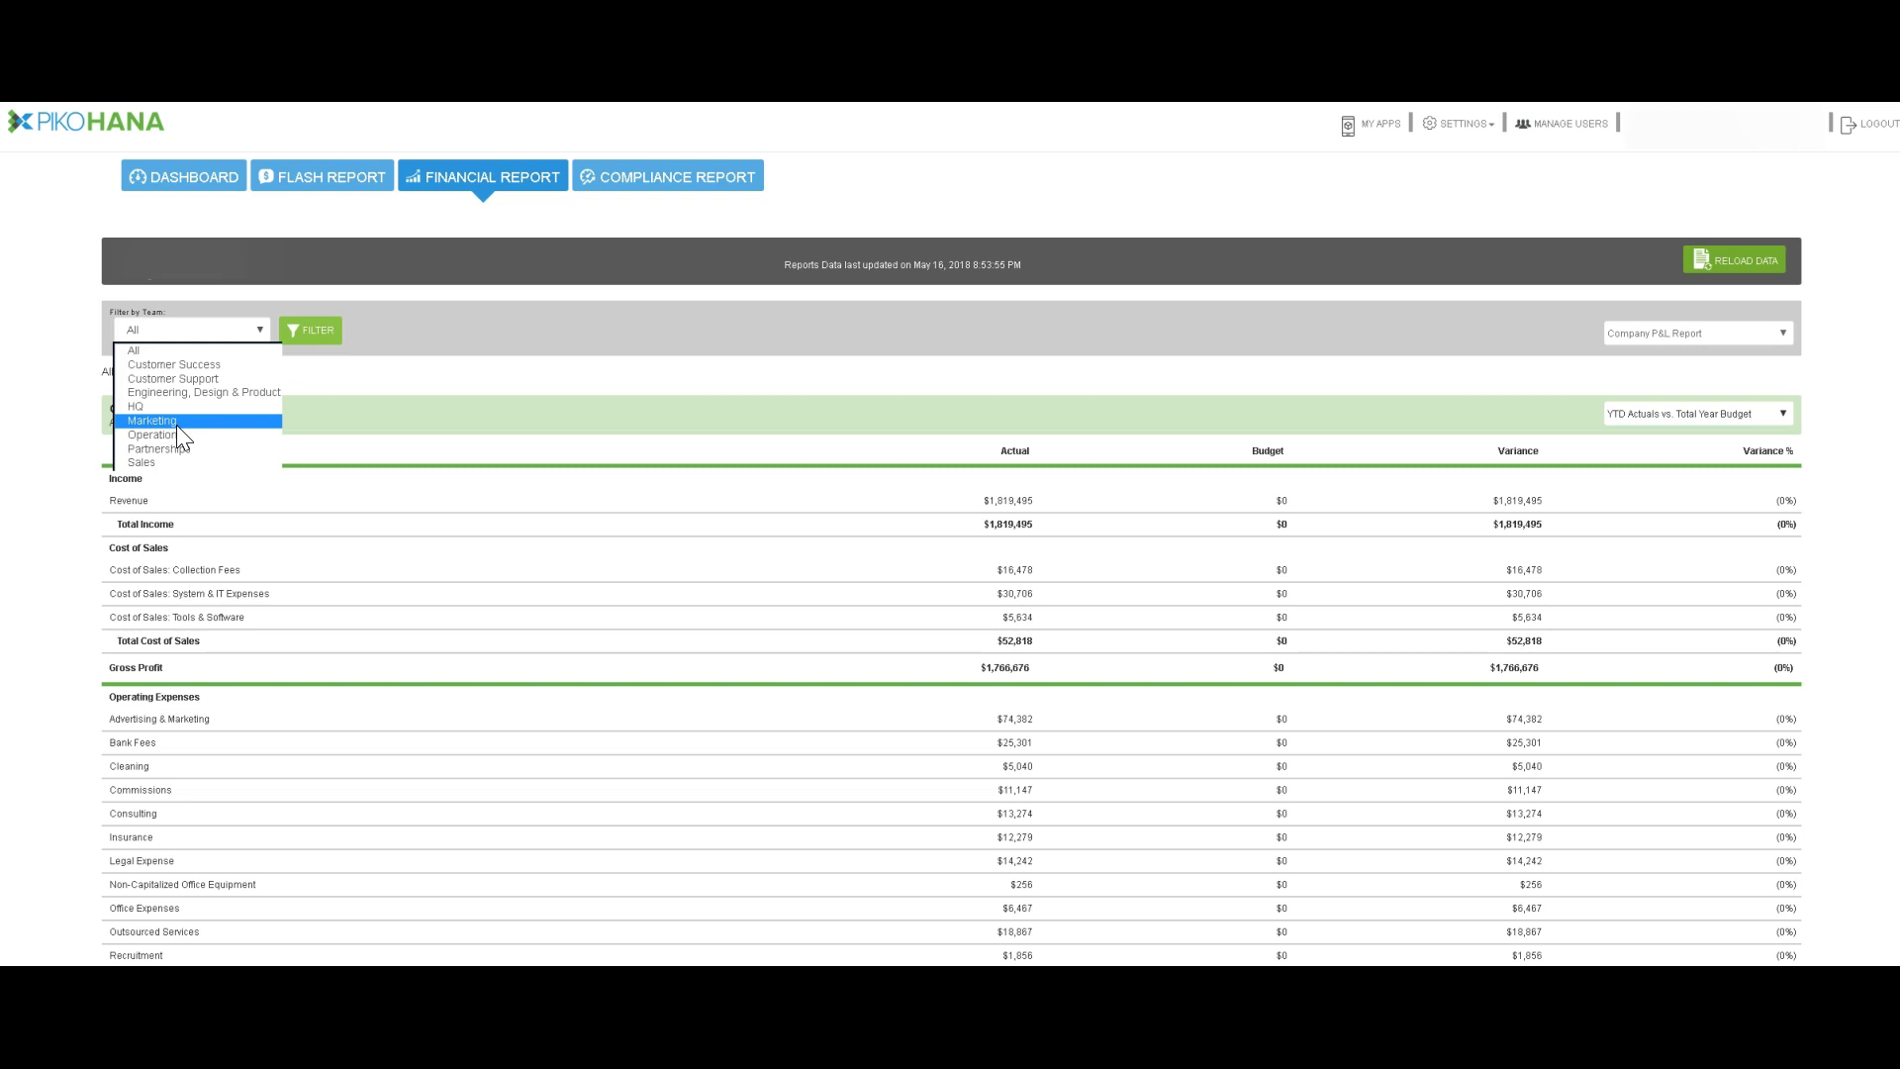
click(165, 448)
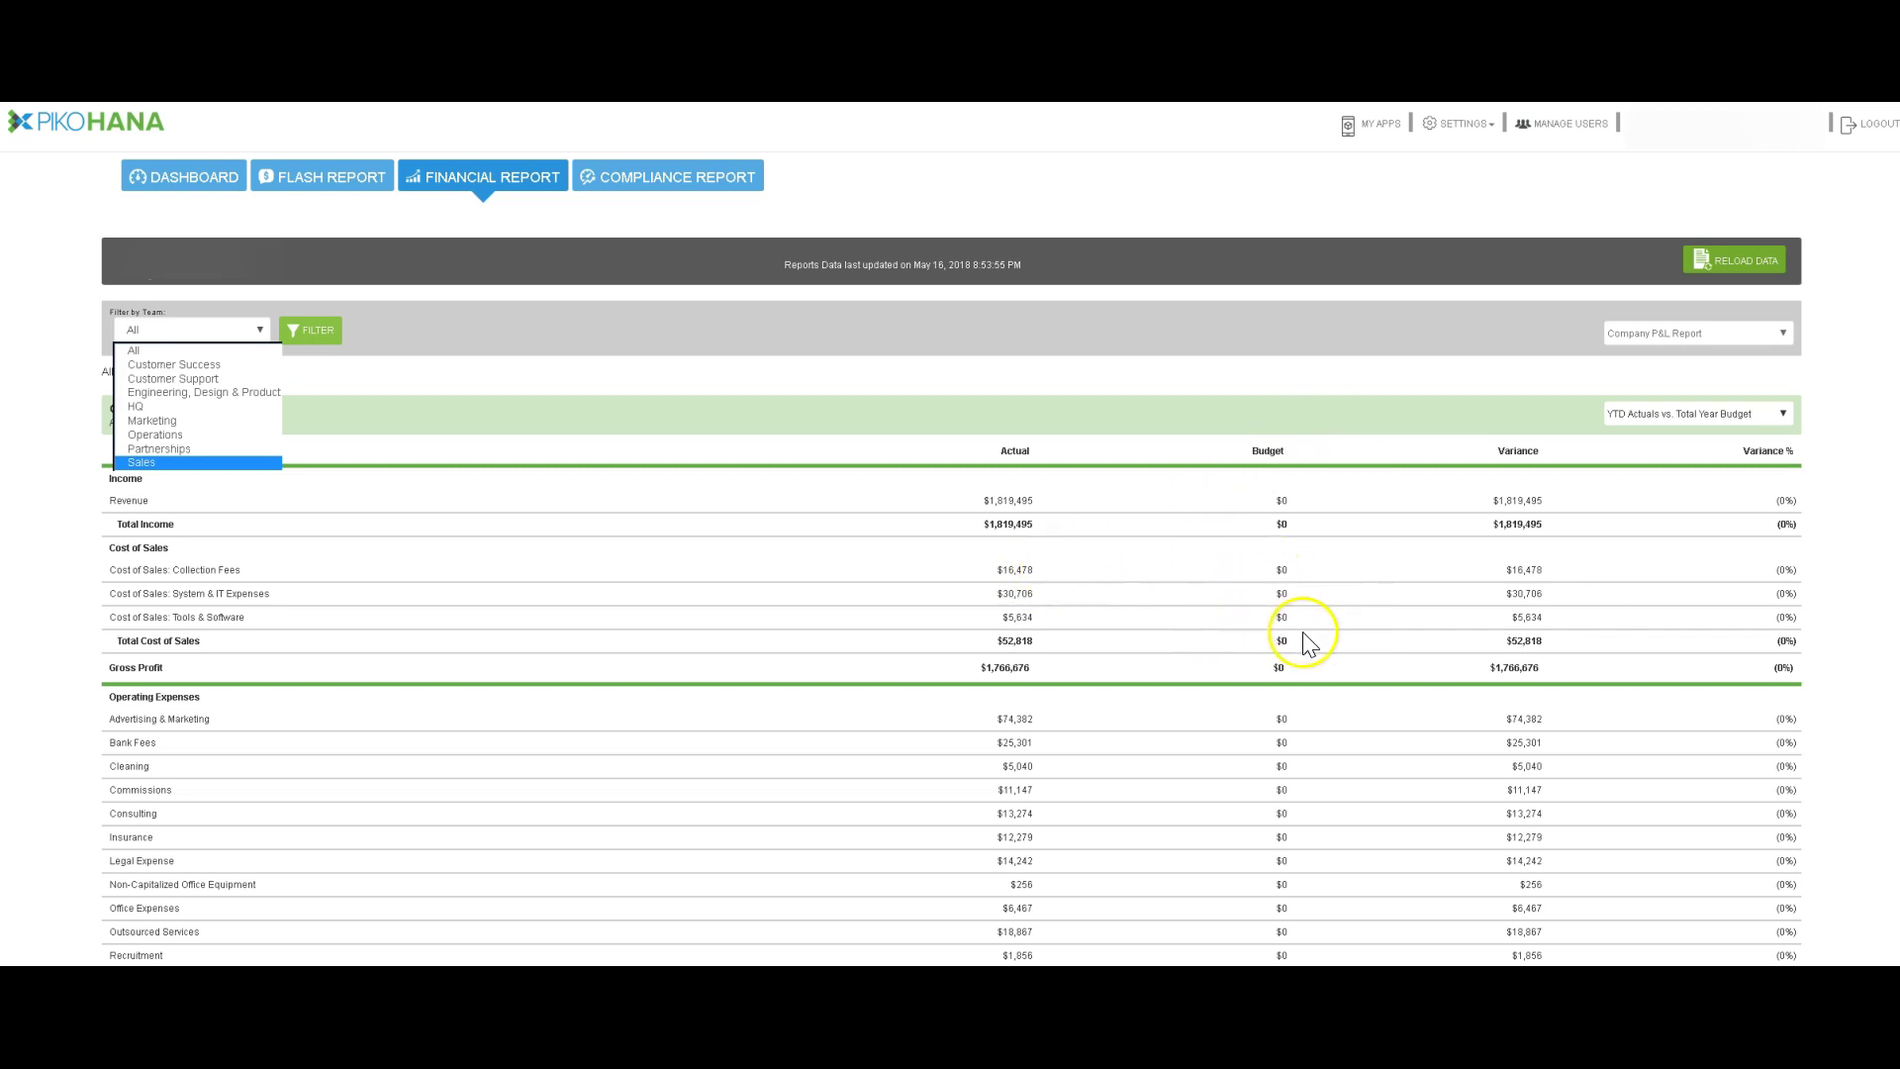
click(705, 414)
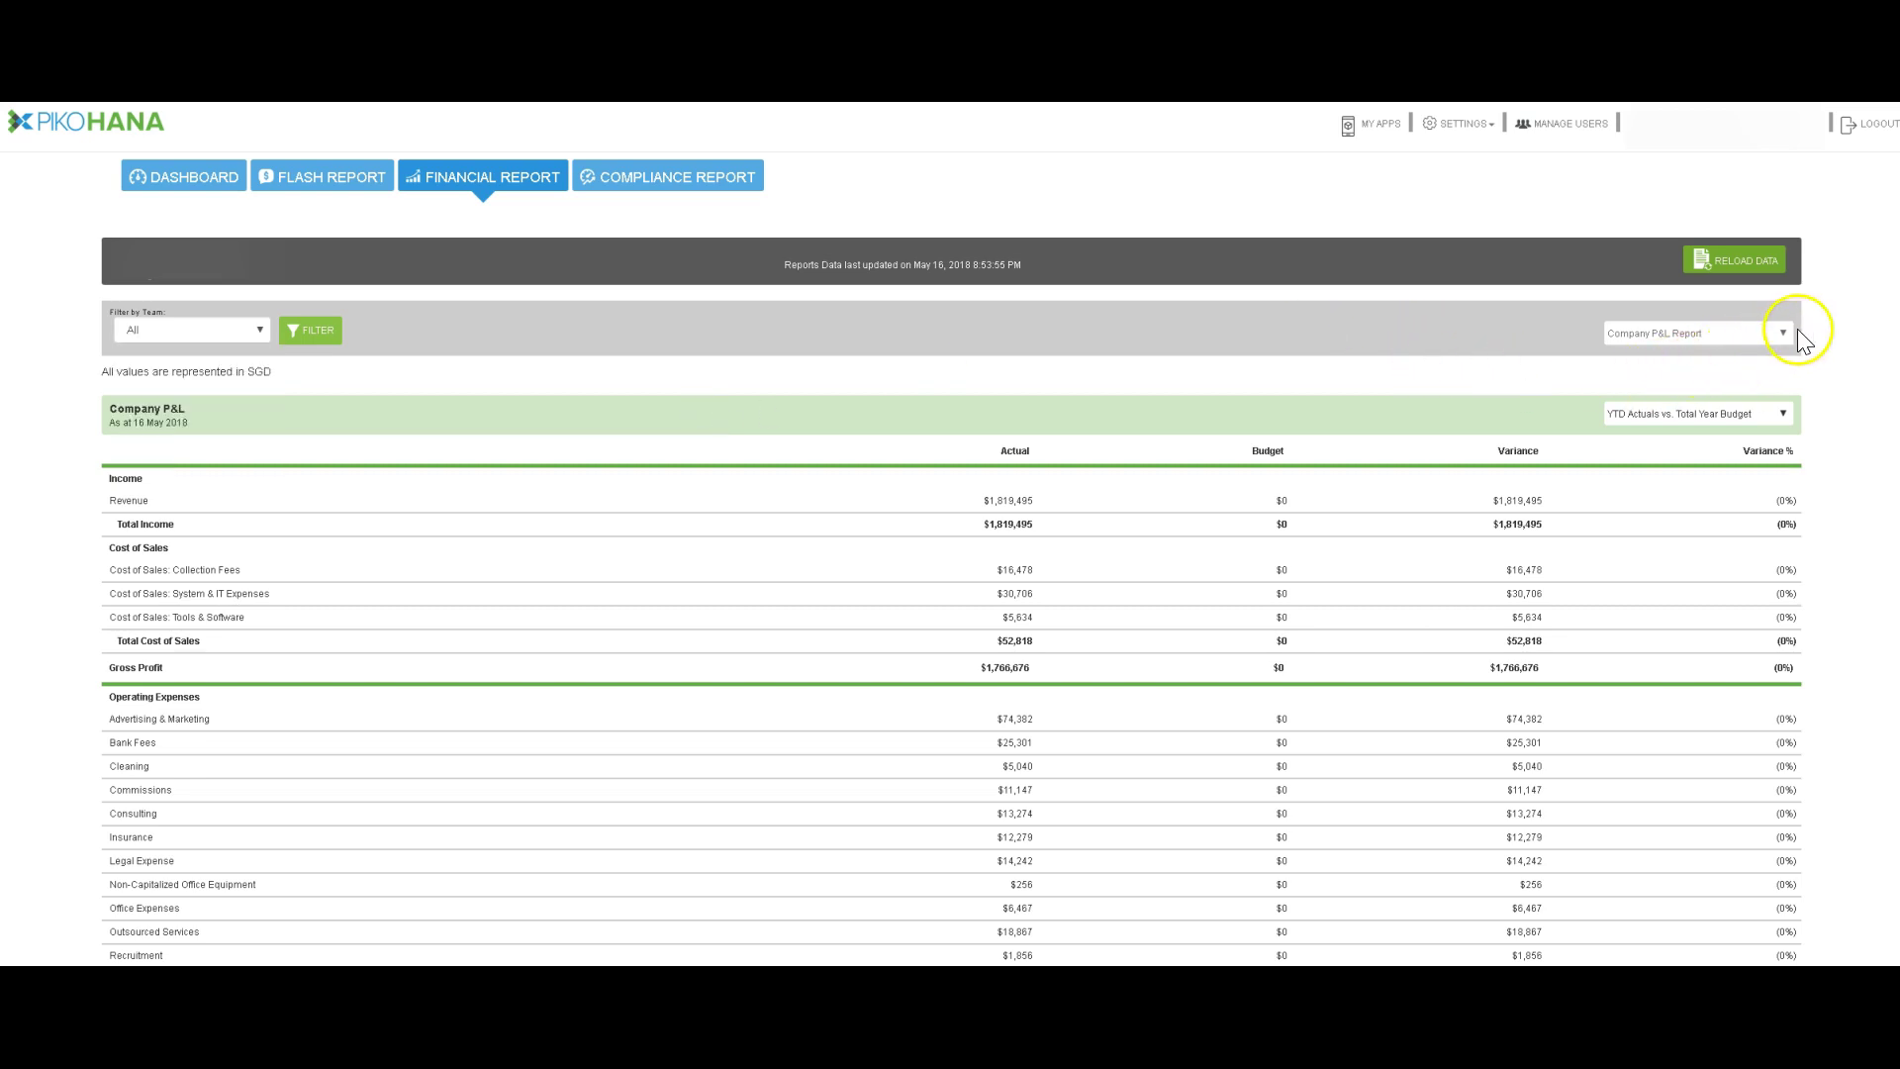
Examine the actuals versus budget comparison options of the Company P&L without changing the selection
click(1785, 414)
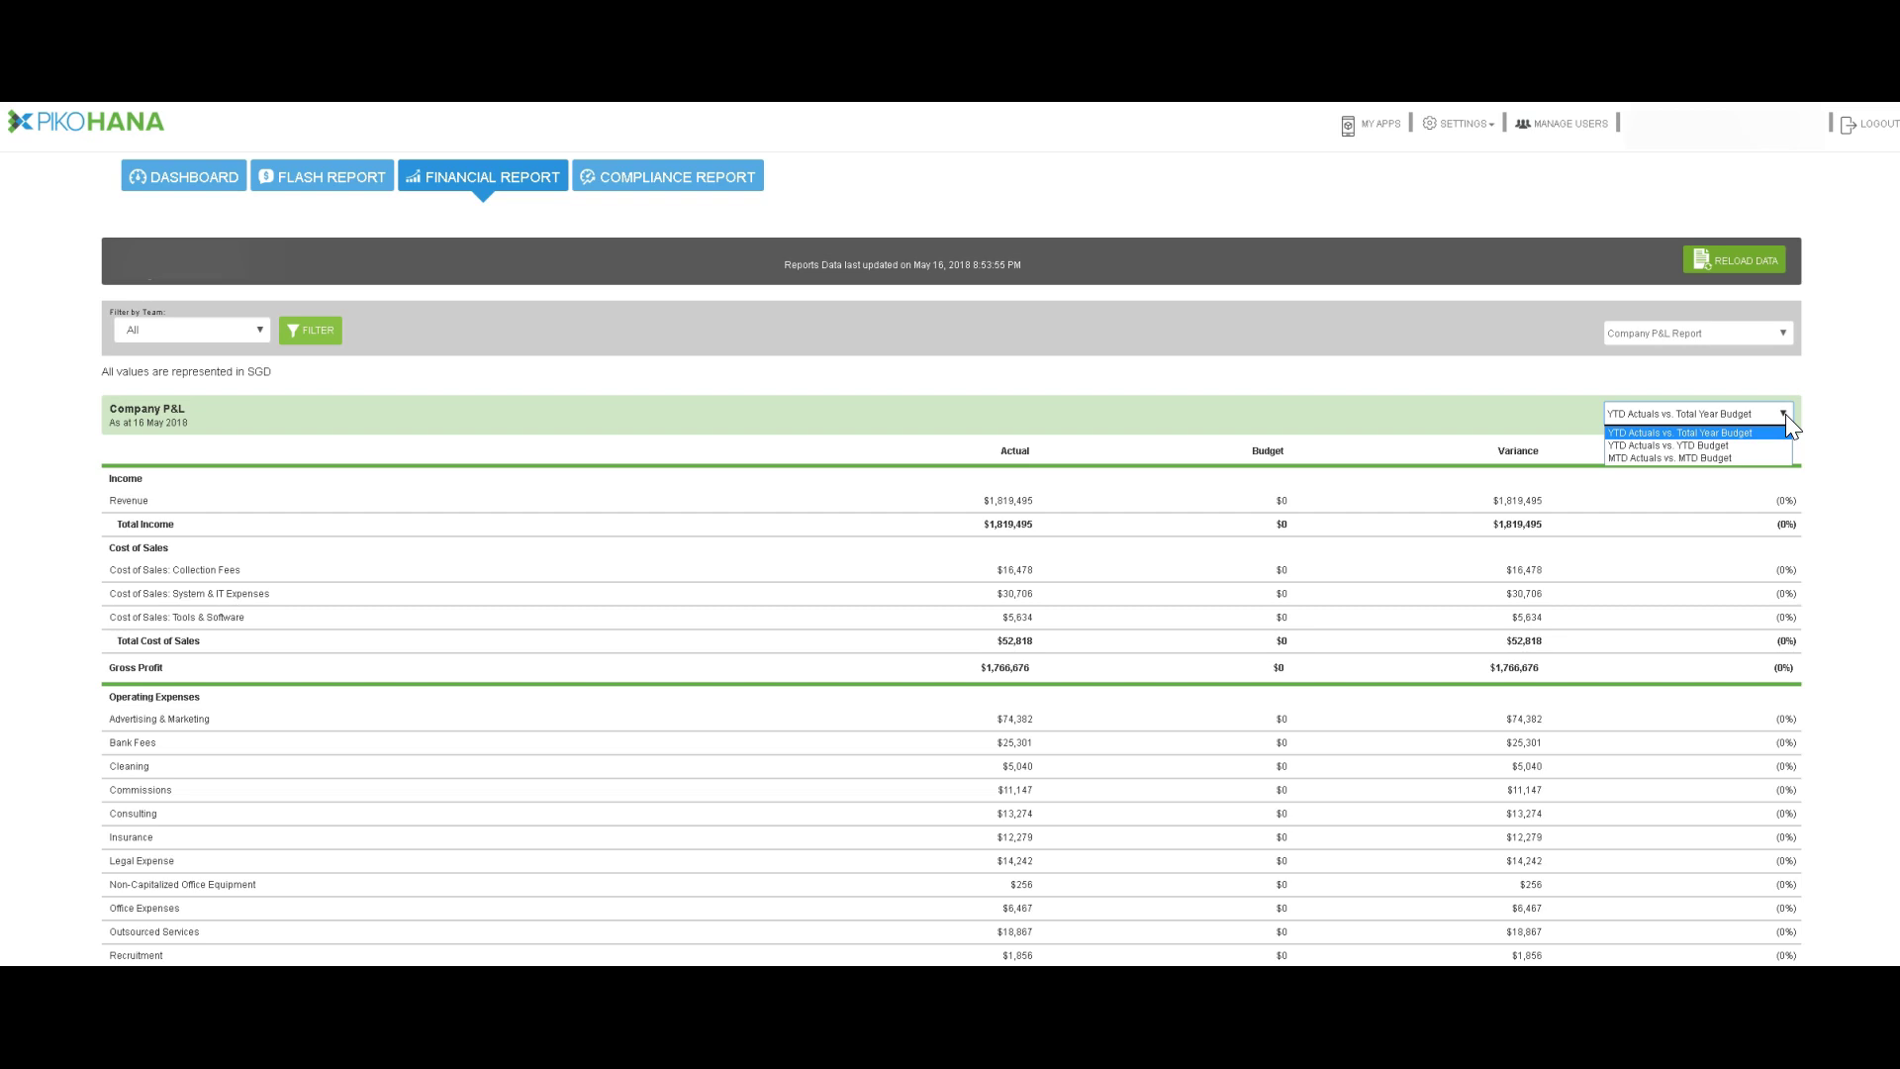
click(1750, 459)
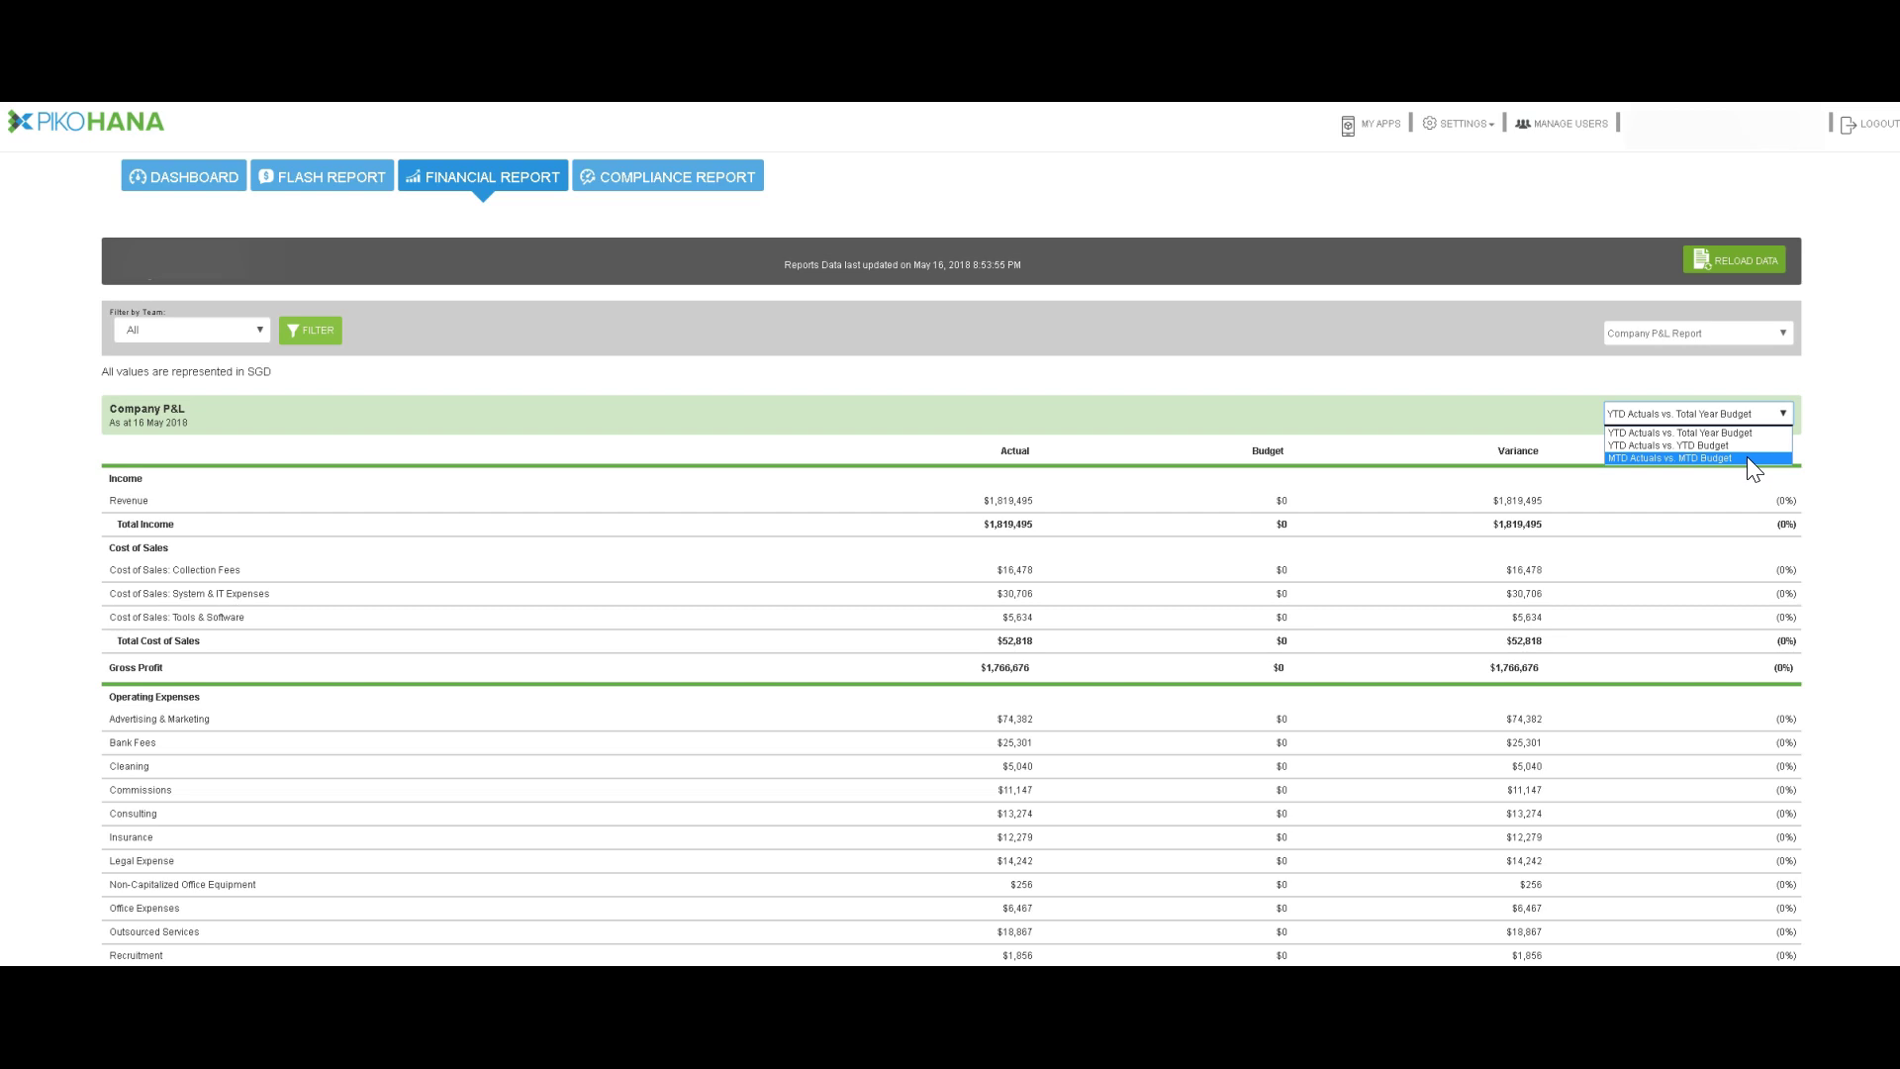
click(1752, 378)
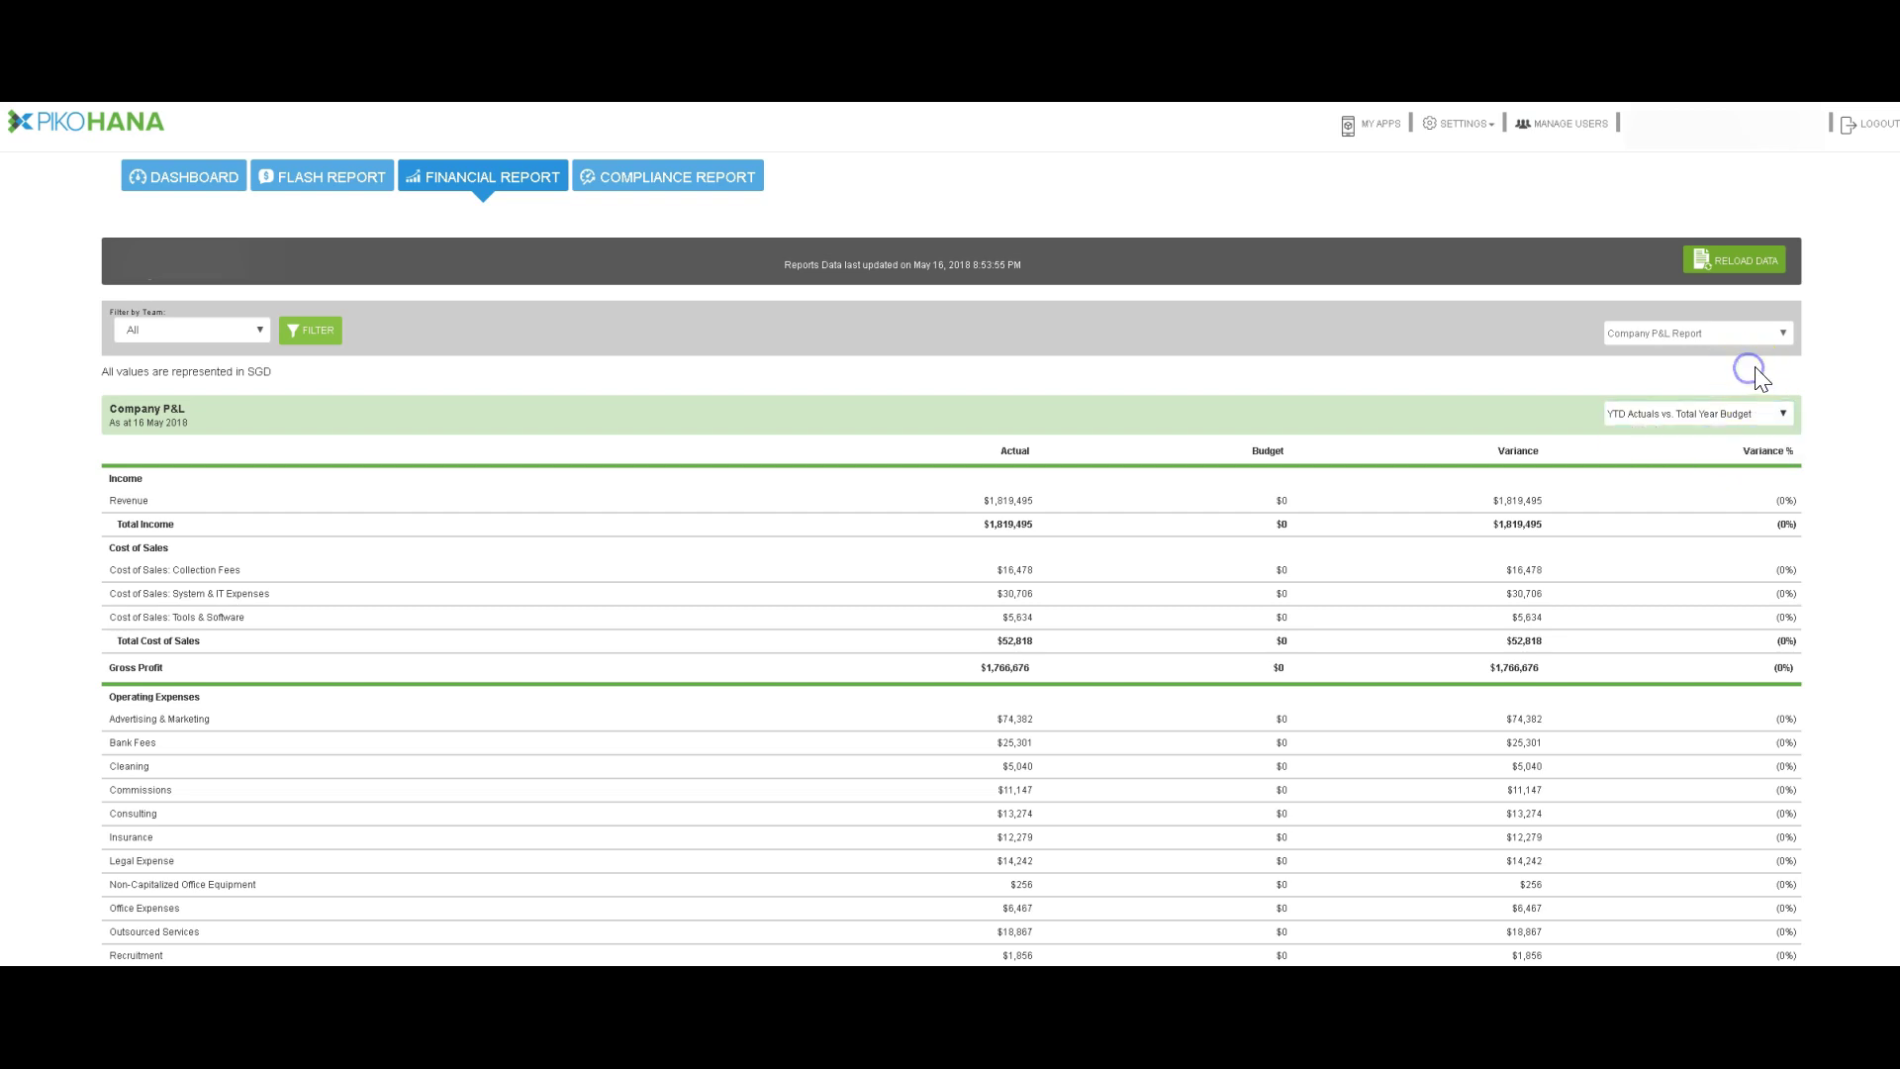
Switch to the Trend P&L Report and look through its monthly profit and loss figures
click(1785, 329)
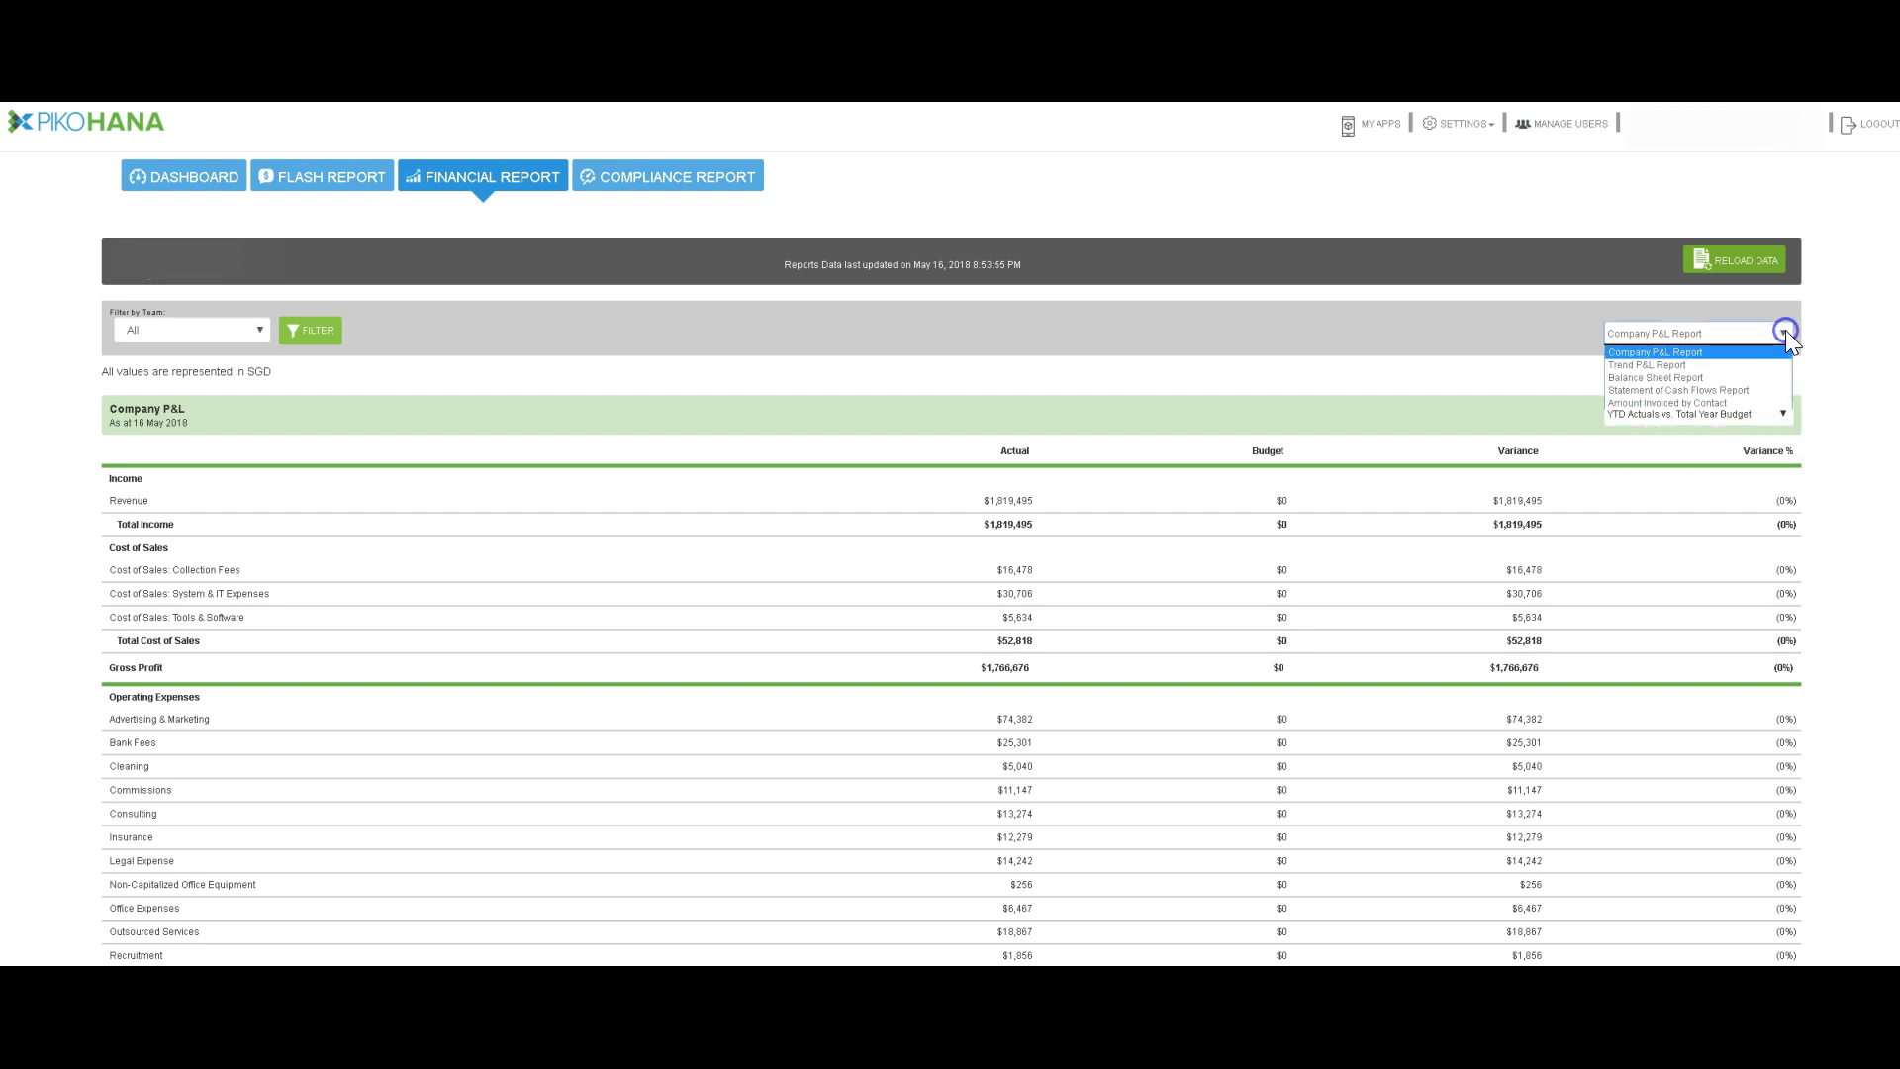
click(1717, 362)
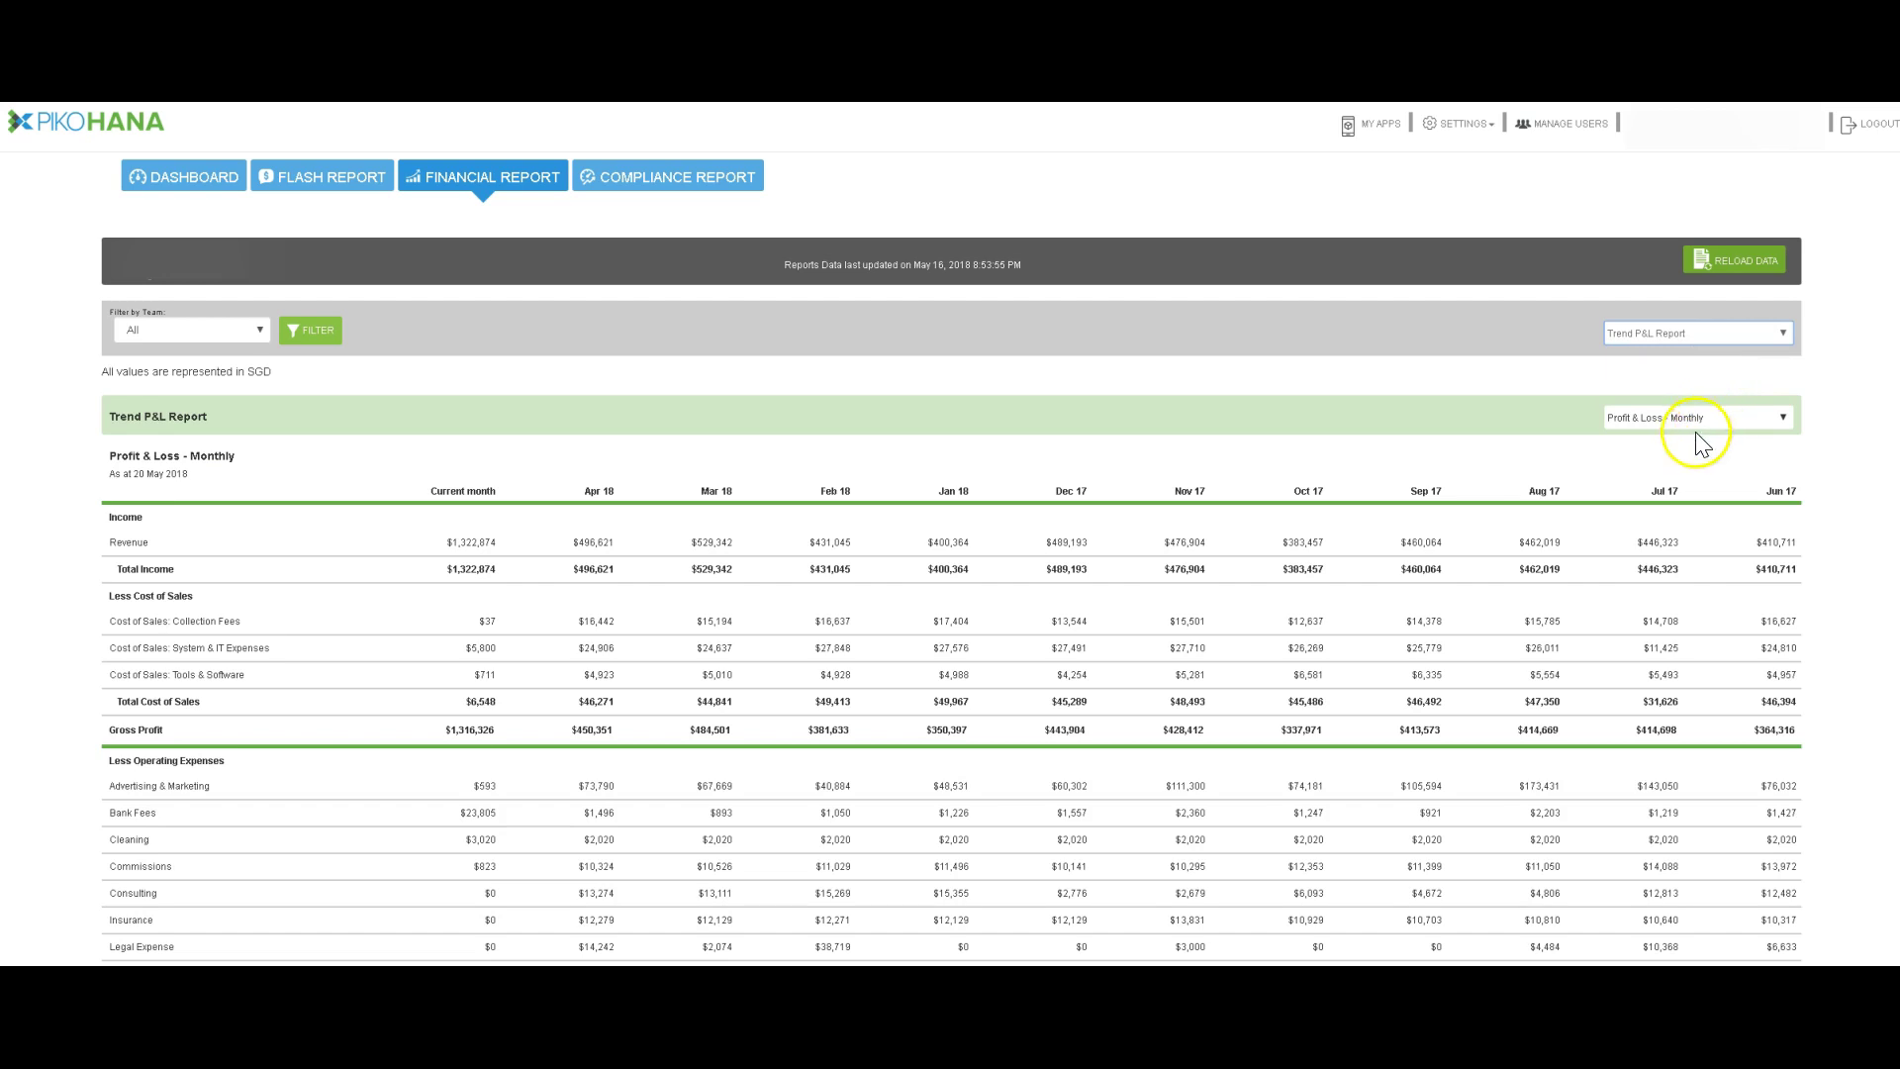
scroll(1719, 435, down, 10)
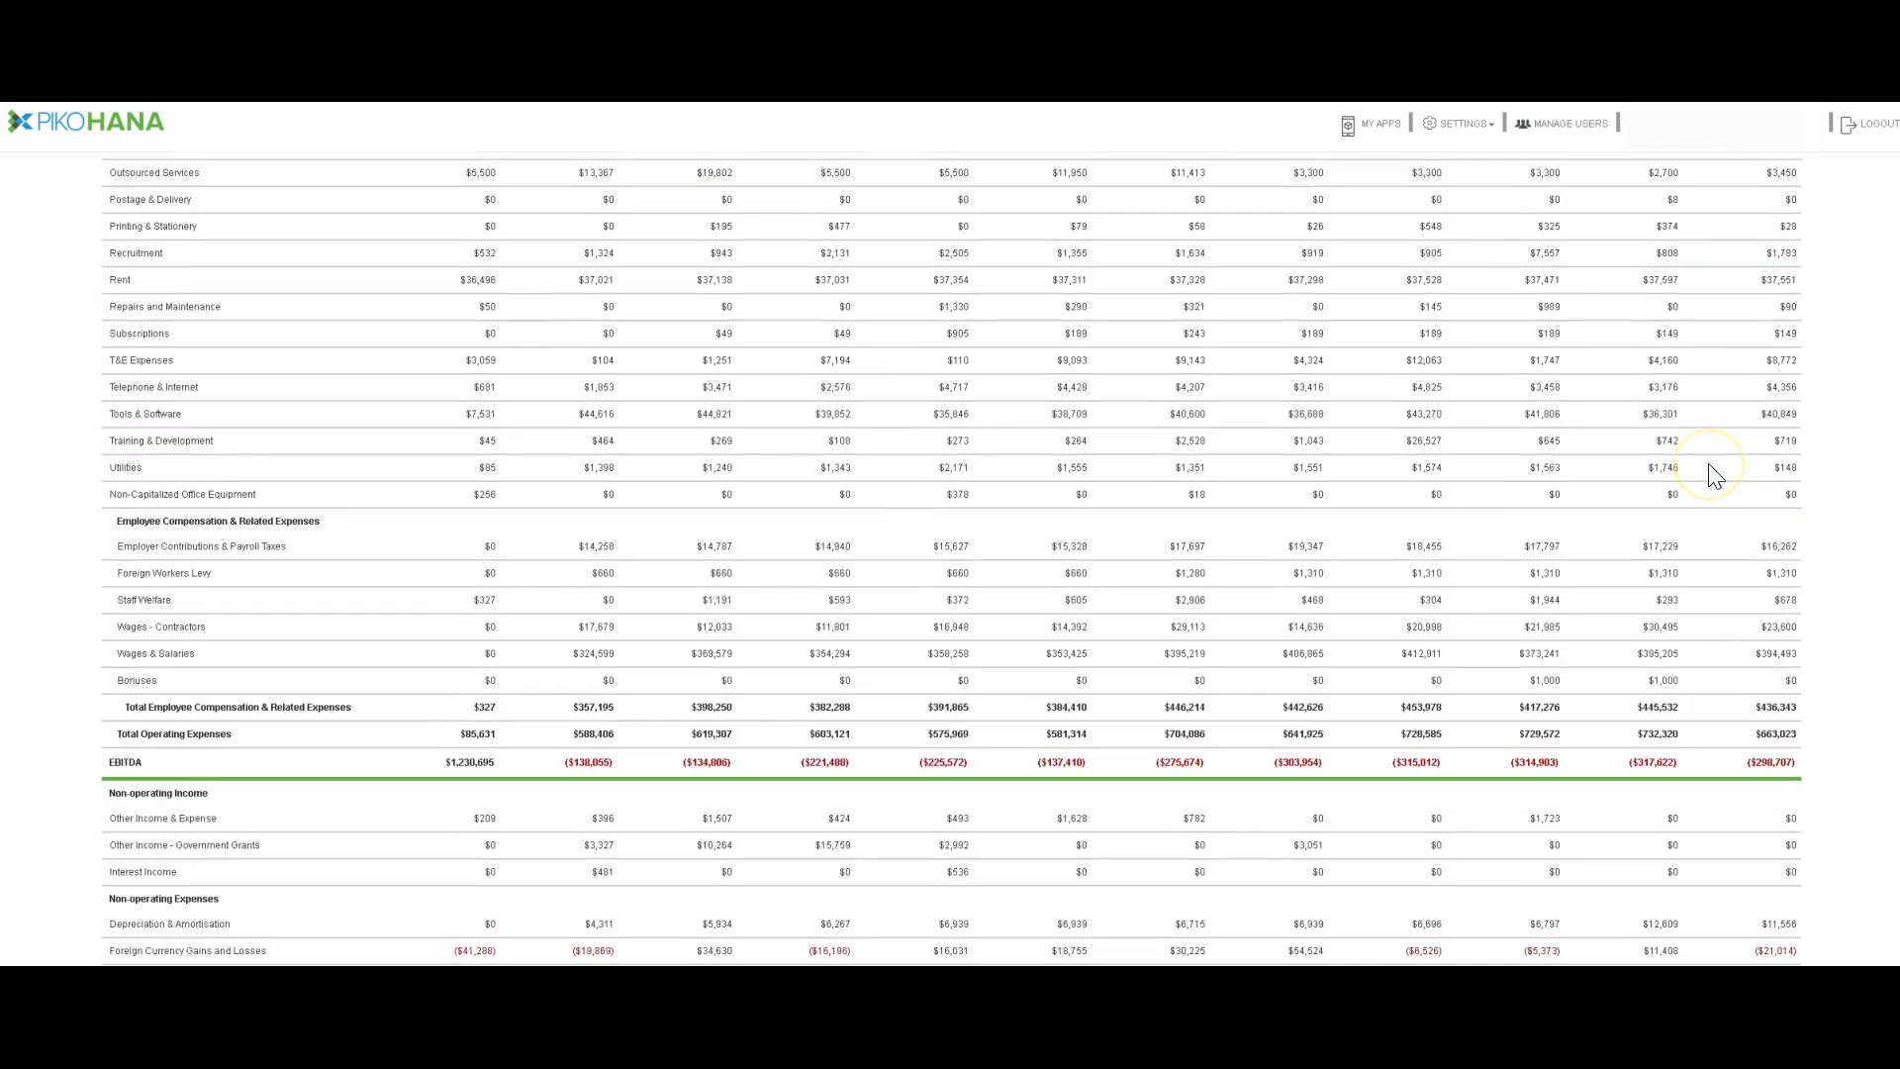
scroll(1709, 466, up, 15)
Display the Trend P&L Report as Profit & Loss - Quartely and review it down to net profit
click(1709, 436)
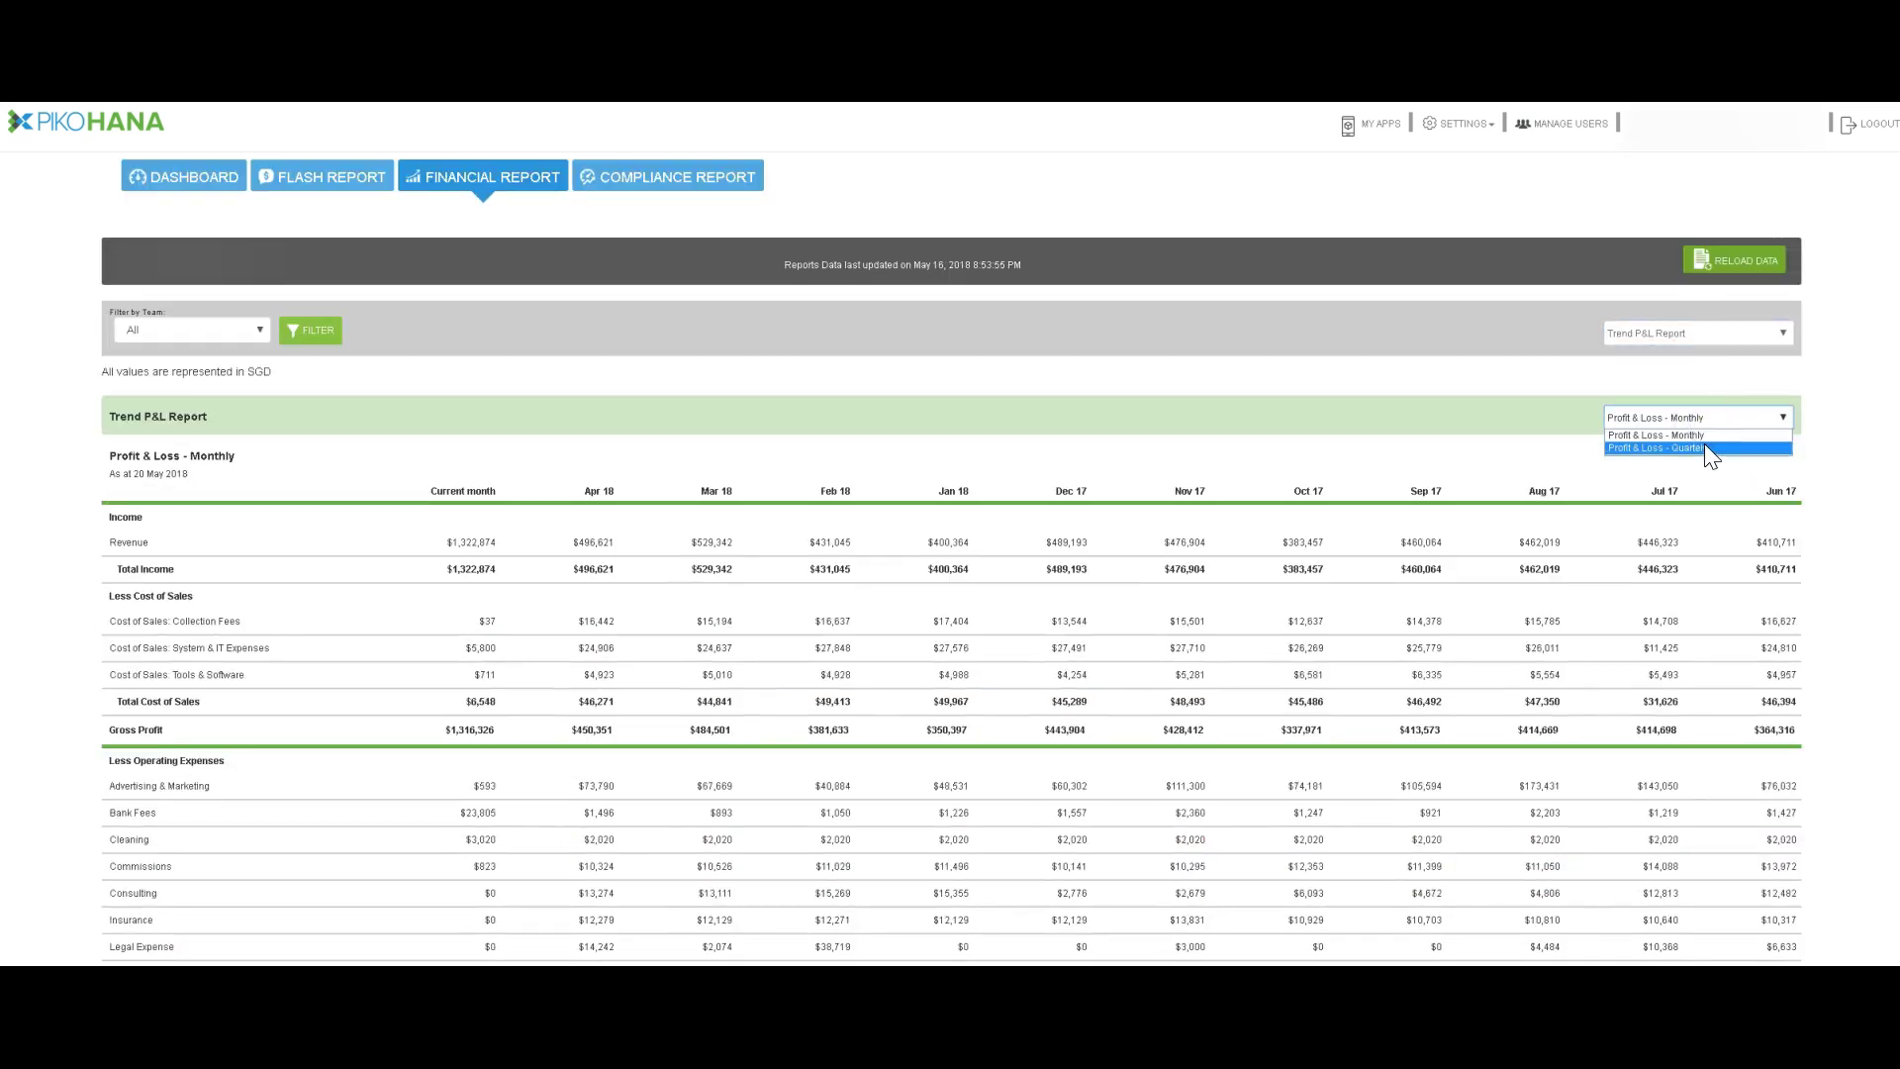
click(1704, 443)
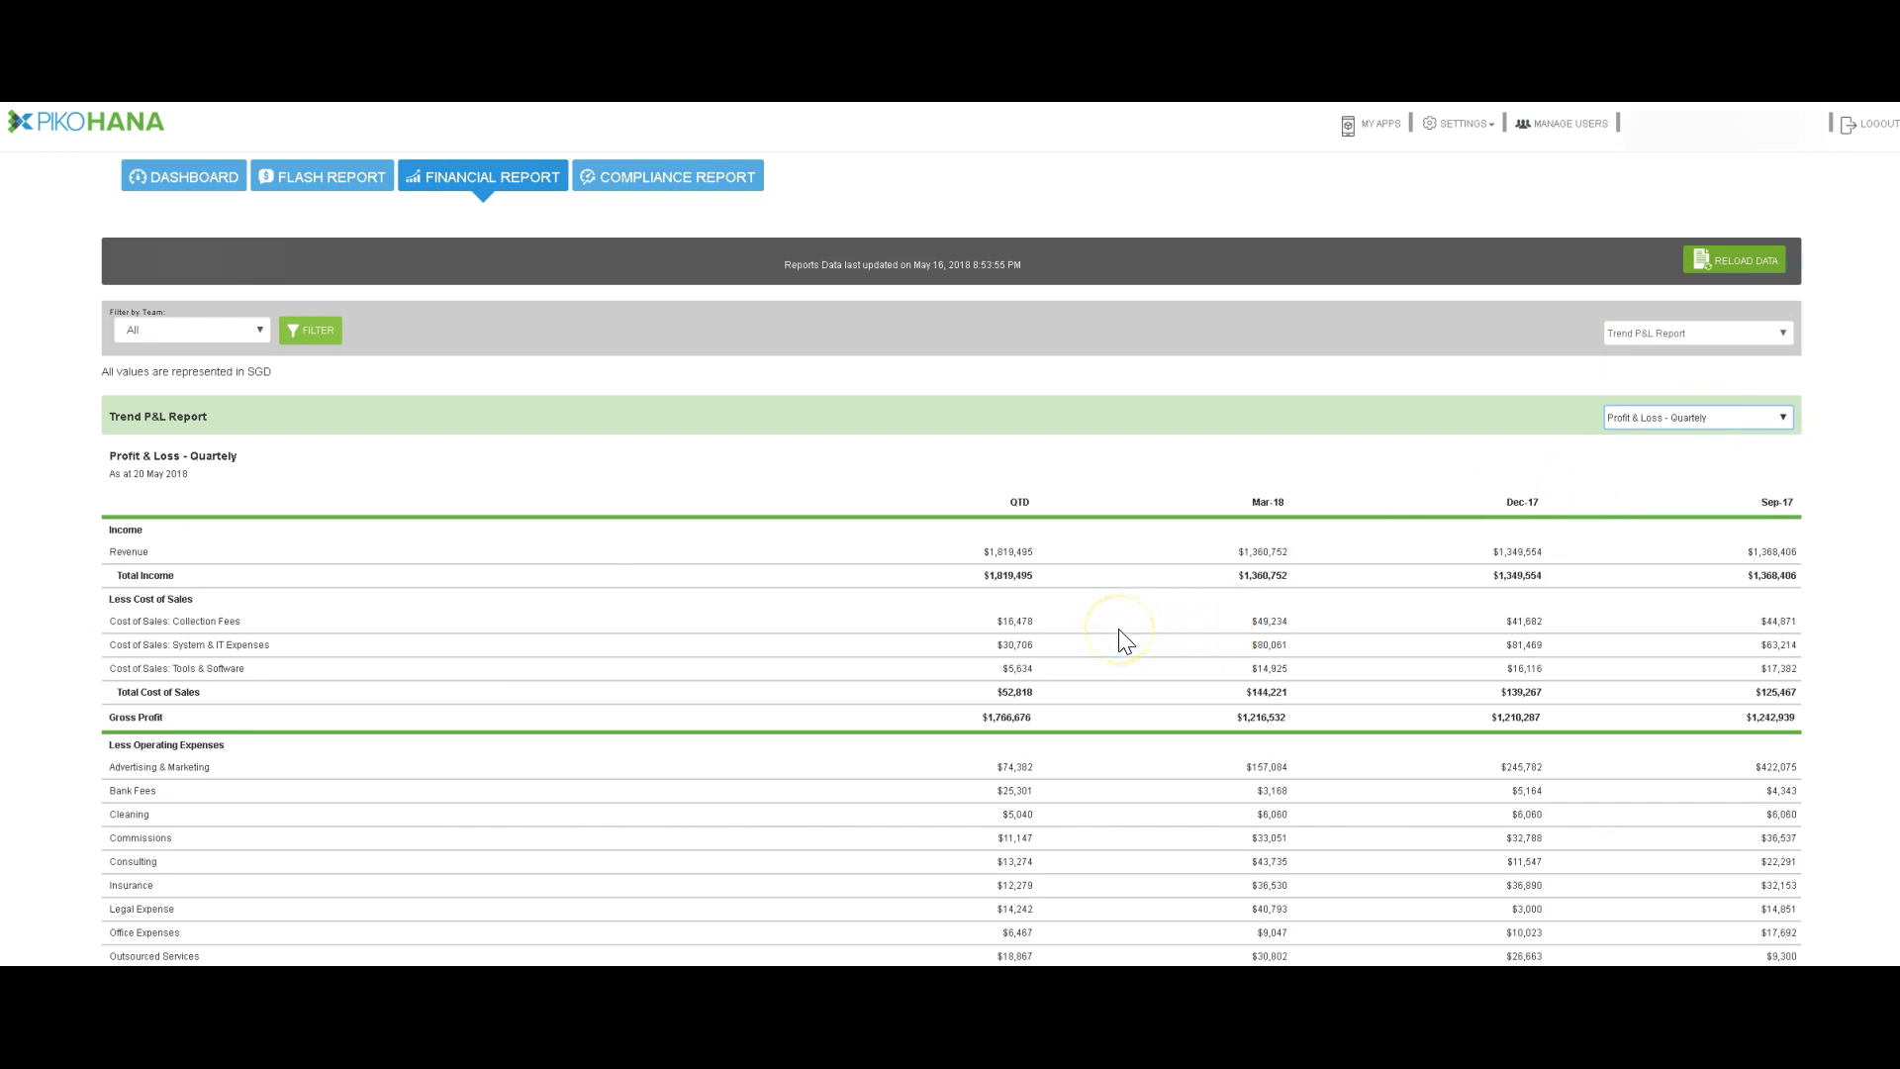
scroll(1119, 629, down, 6)
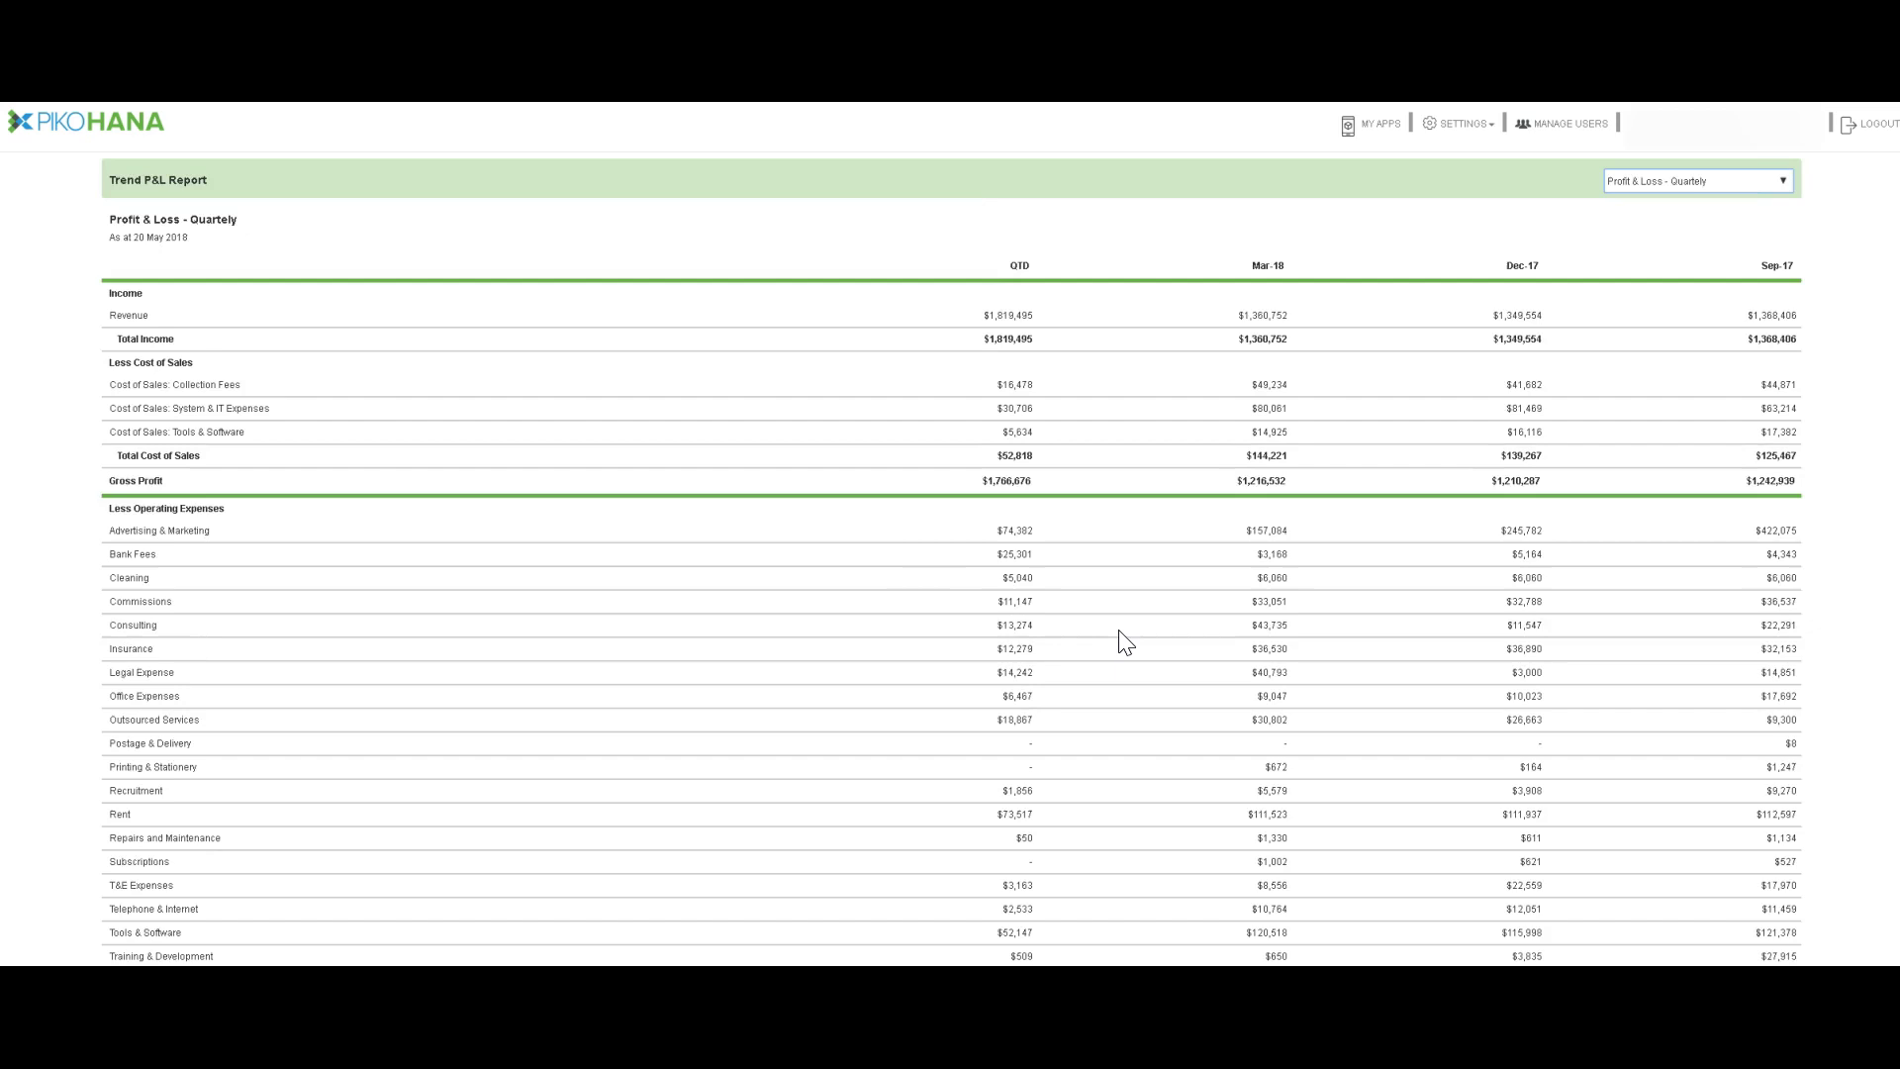
scroll(1119, 646, down, 3)
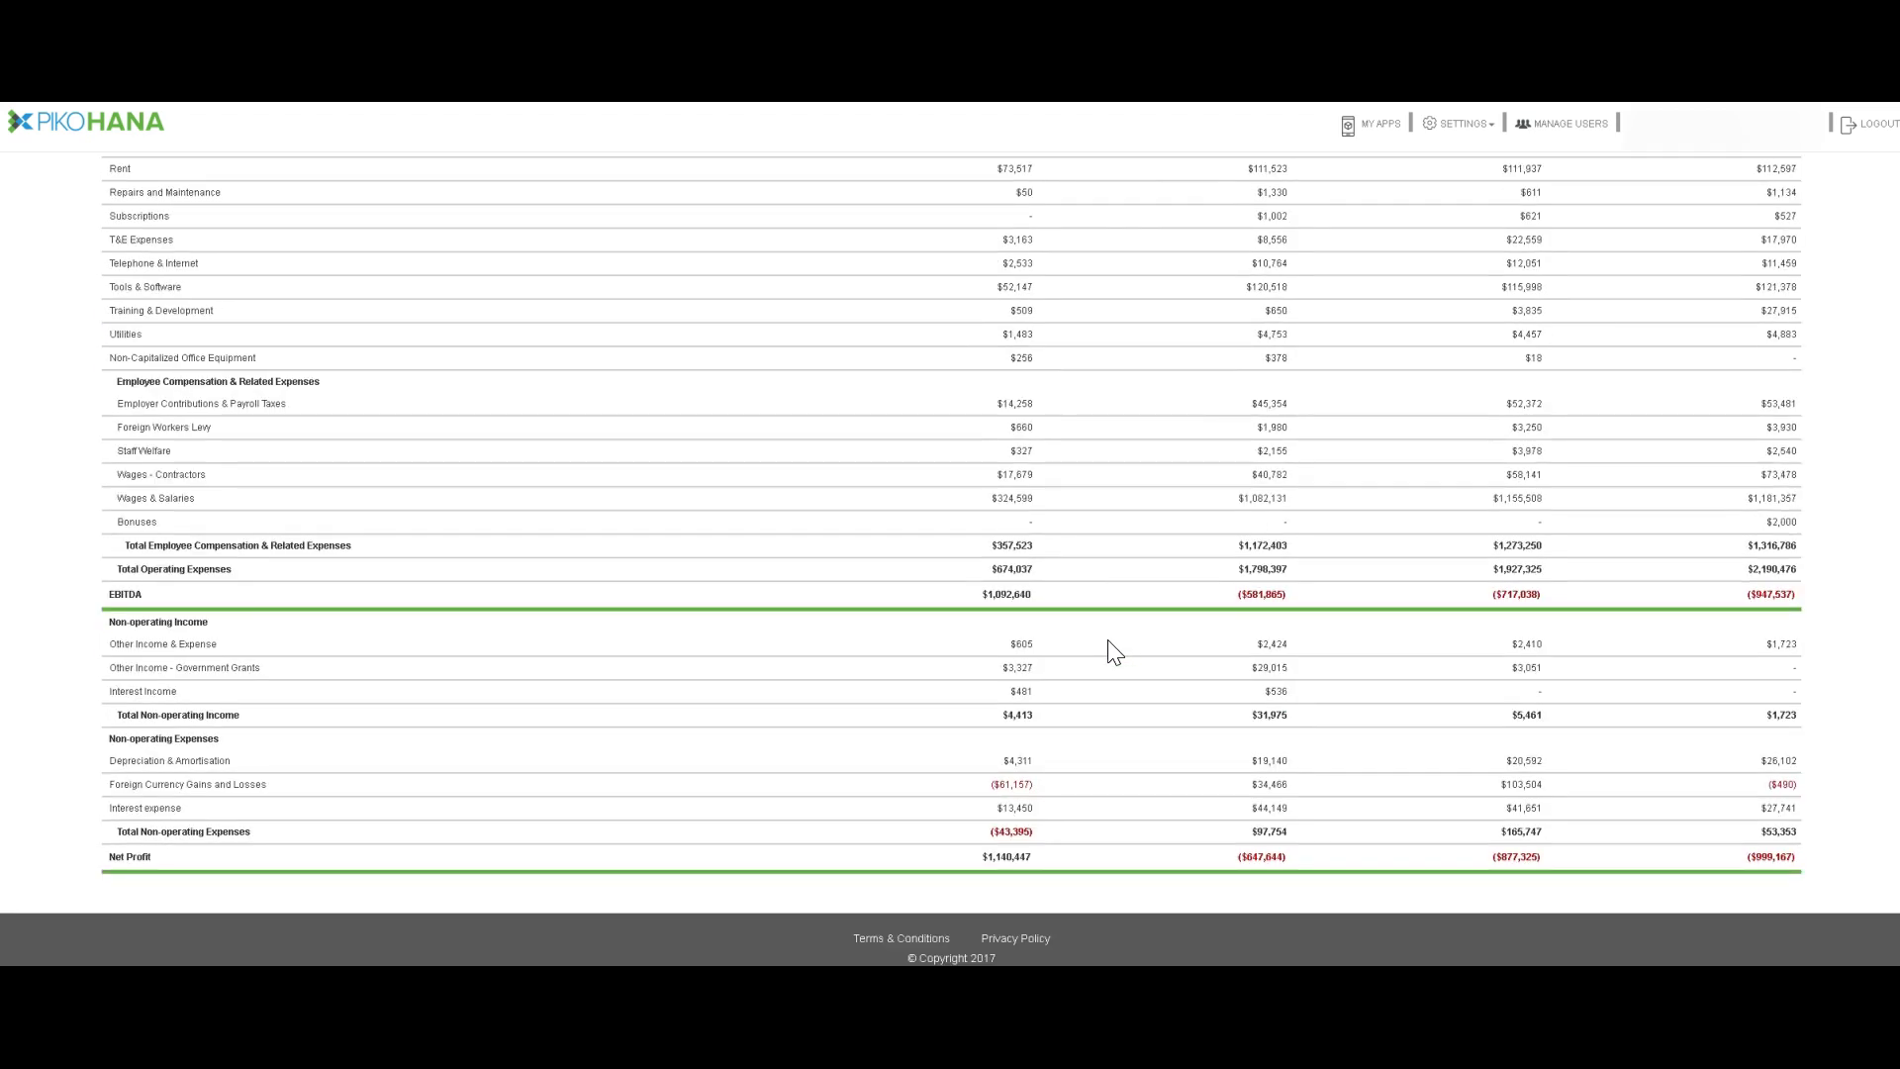
scroll(1113, 646, up, 9)
click(1275, 641)
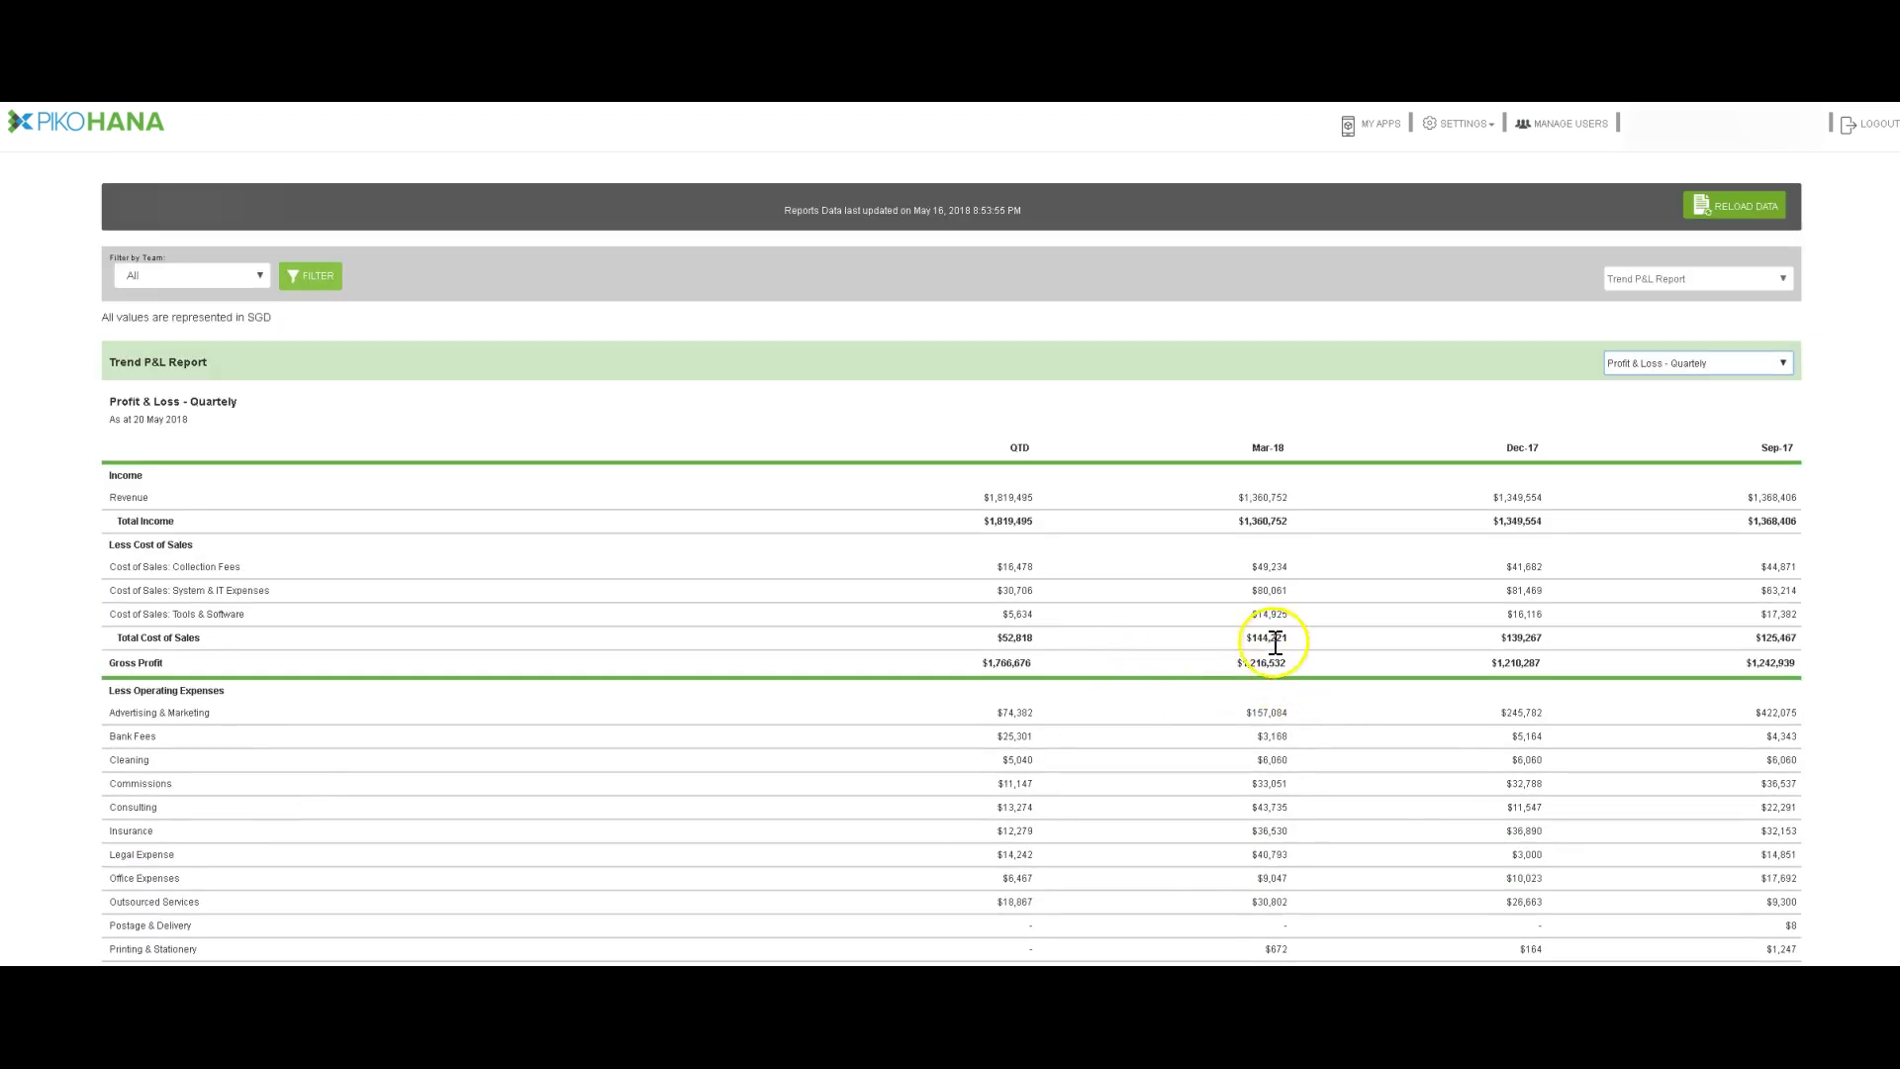
scroll(1275, 641, up, 1)
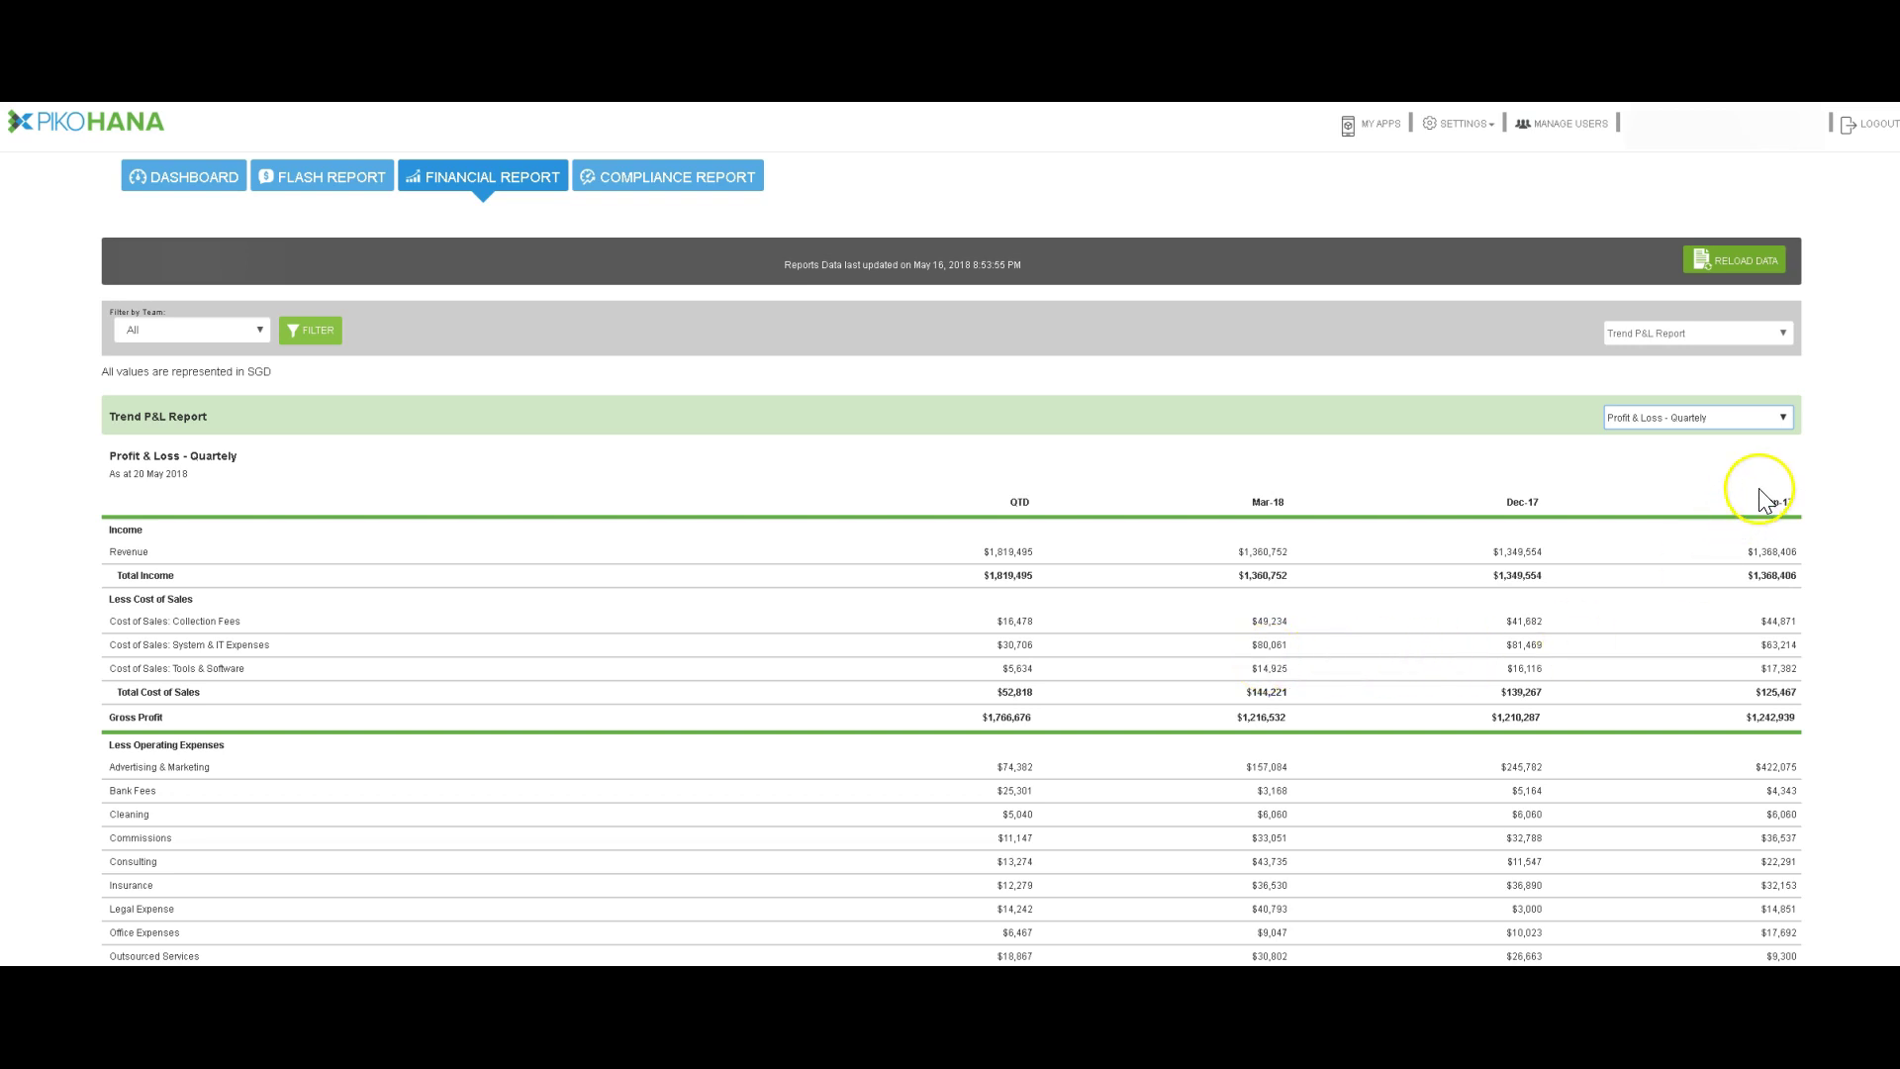
Switch to the Balance Sheet Report and look through its assets and liabilities
click(1785, 420)
click(1786, 330)
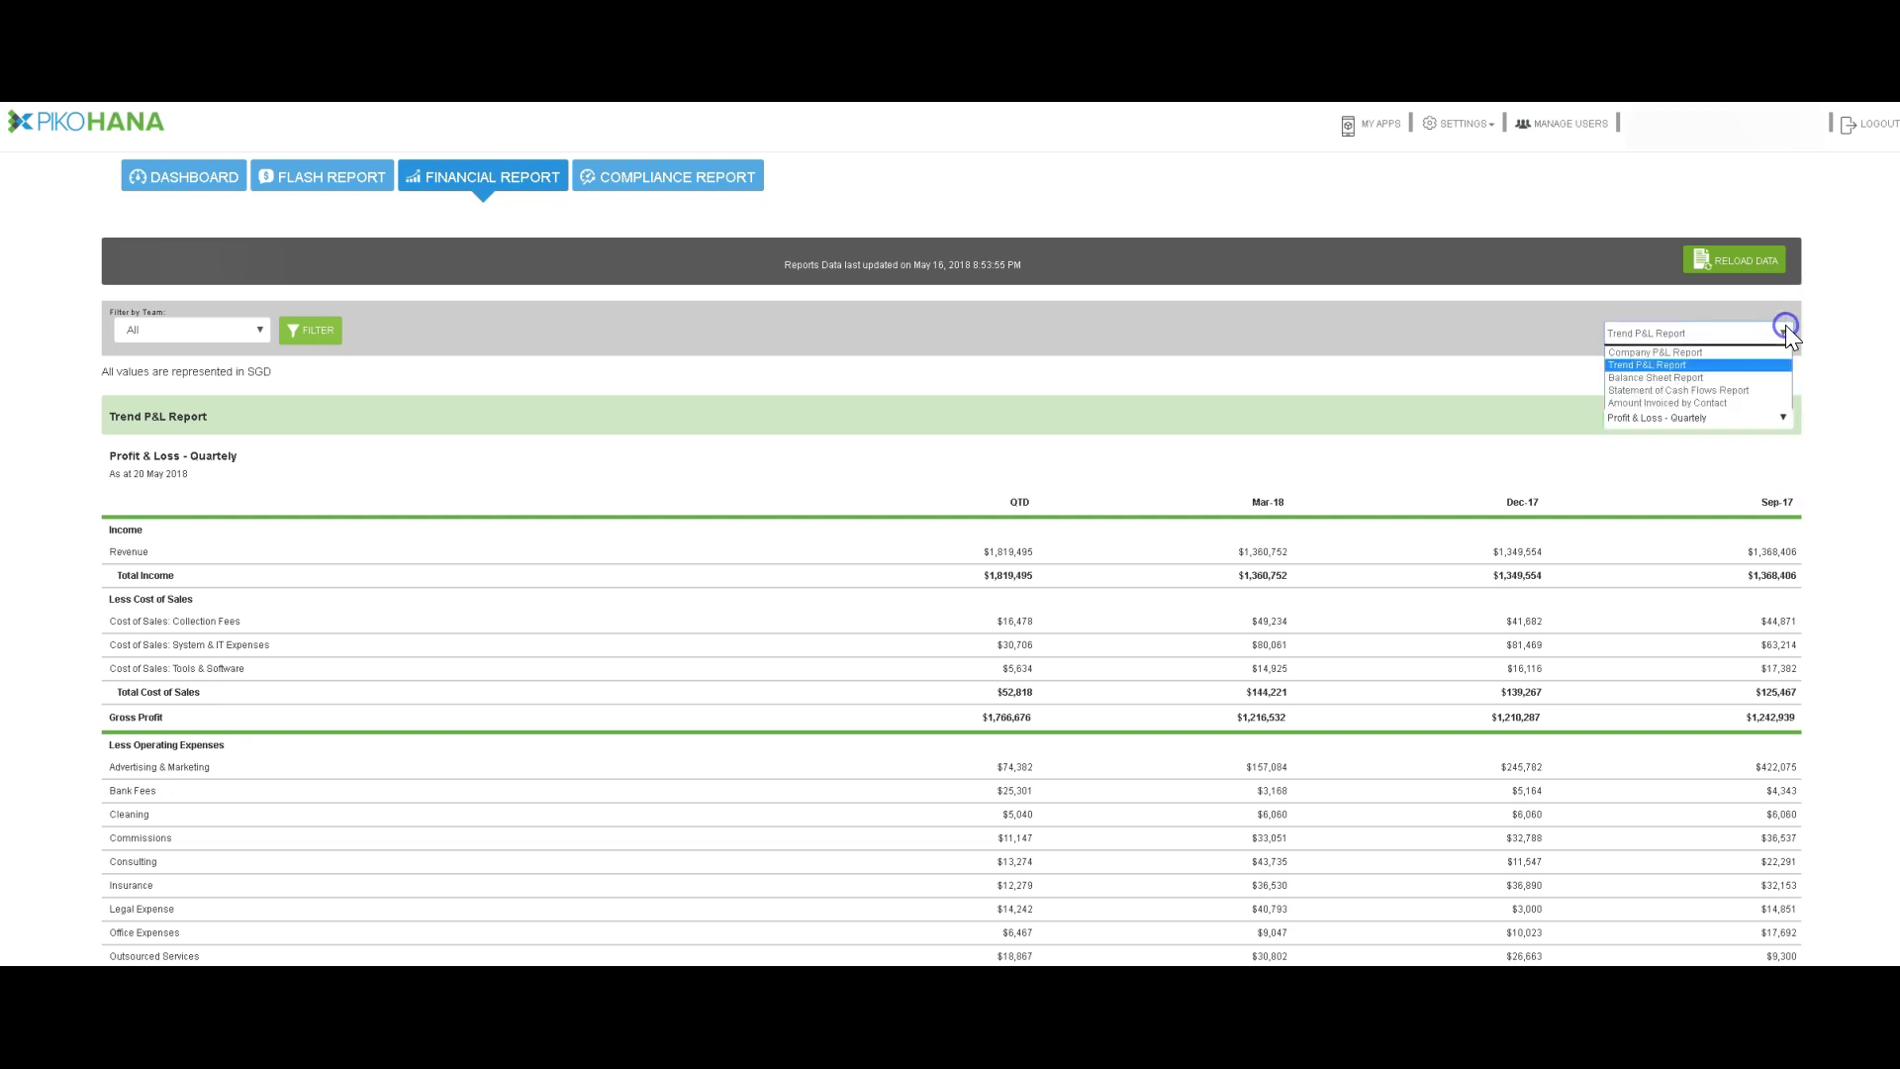
click(1736, 377)
scroll(1502, 614, down, 1)
scroll(1502, 613, down, 2)
scroll(1501, 613, up, 4)
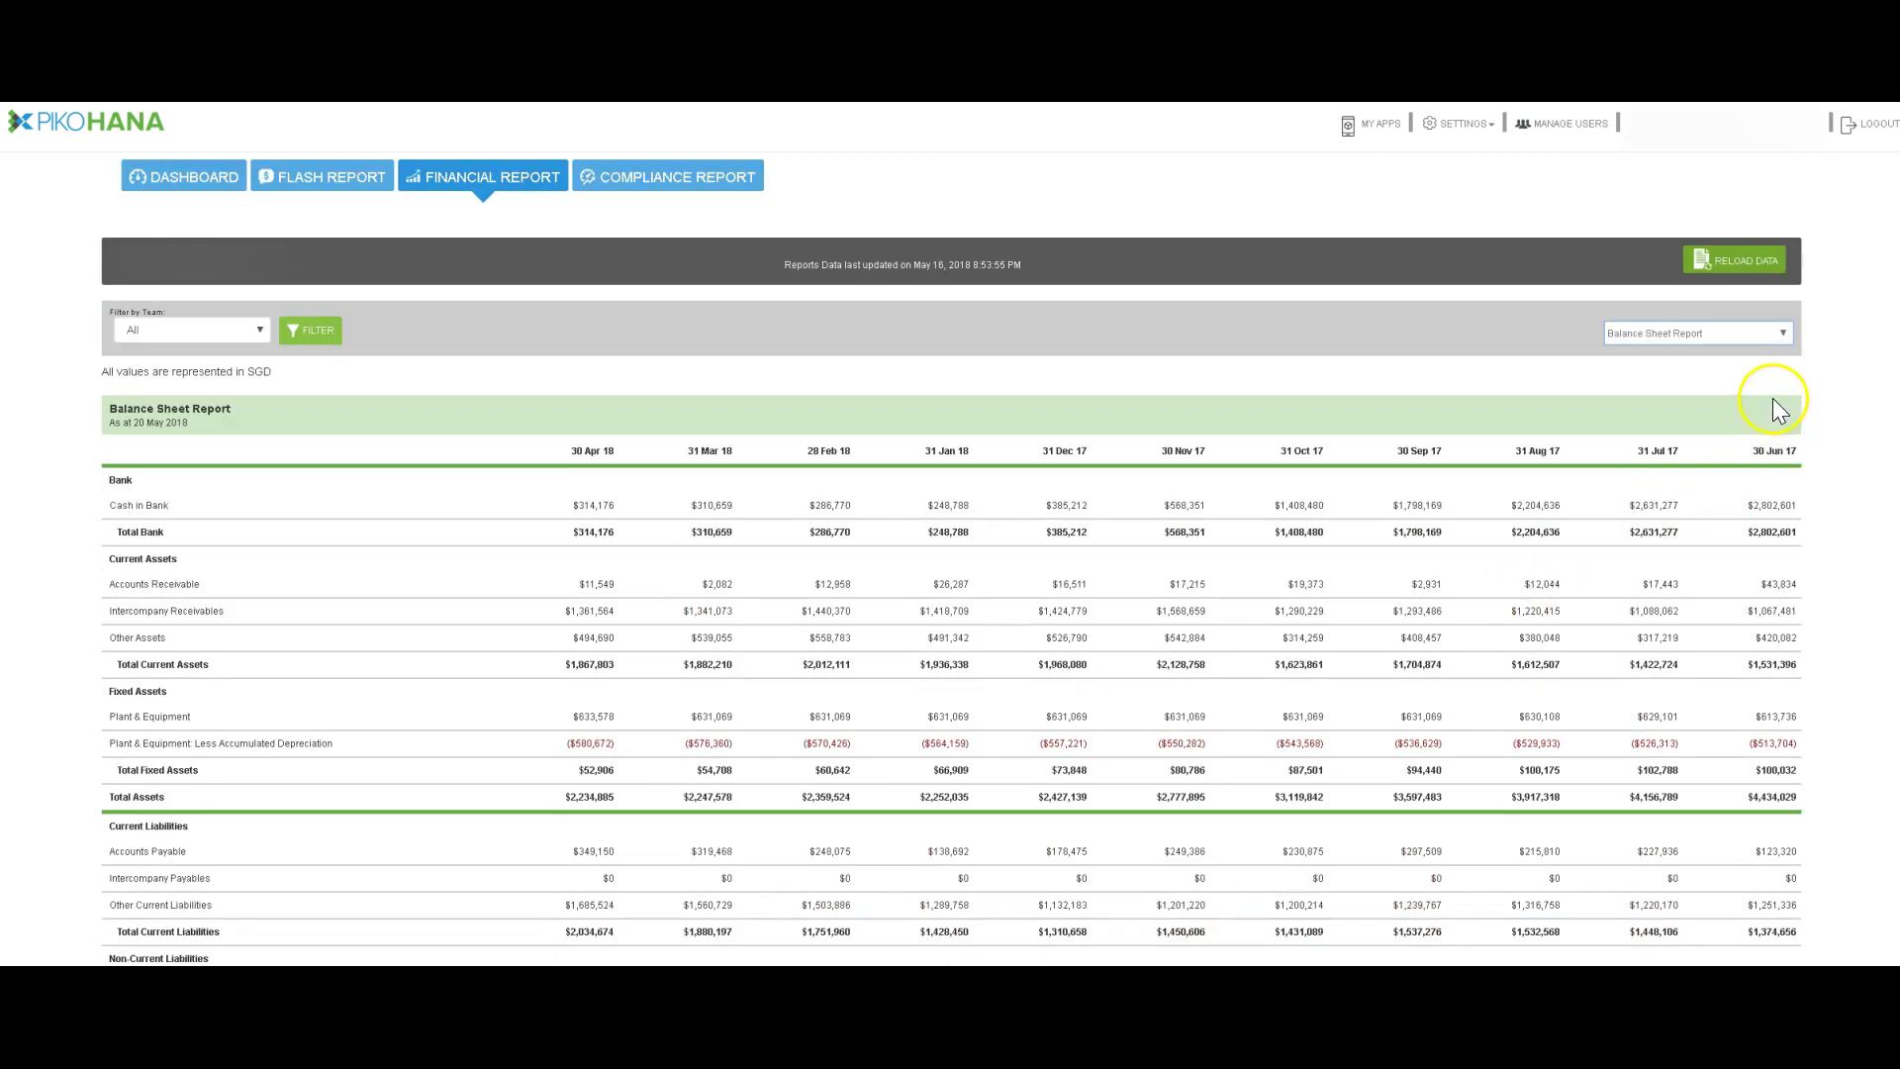
Switch to the Statement of Cash Flows Report and look through its operating, investing and financing sections
click(1778, 334)
click(1738, 390)
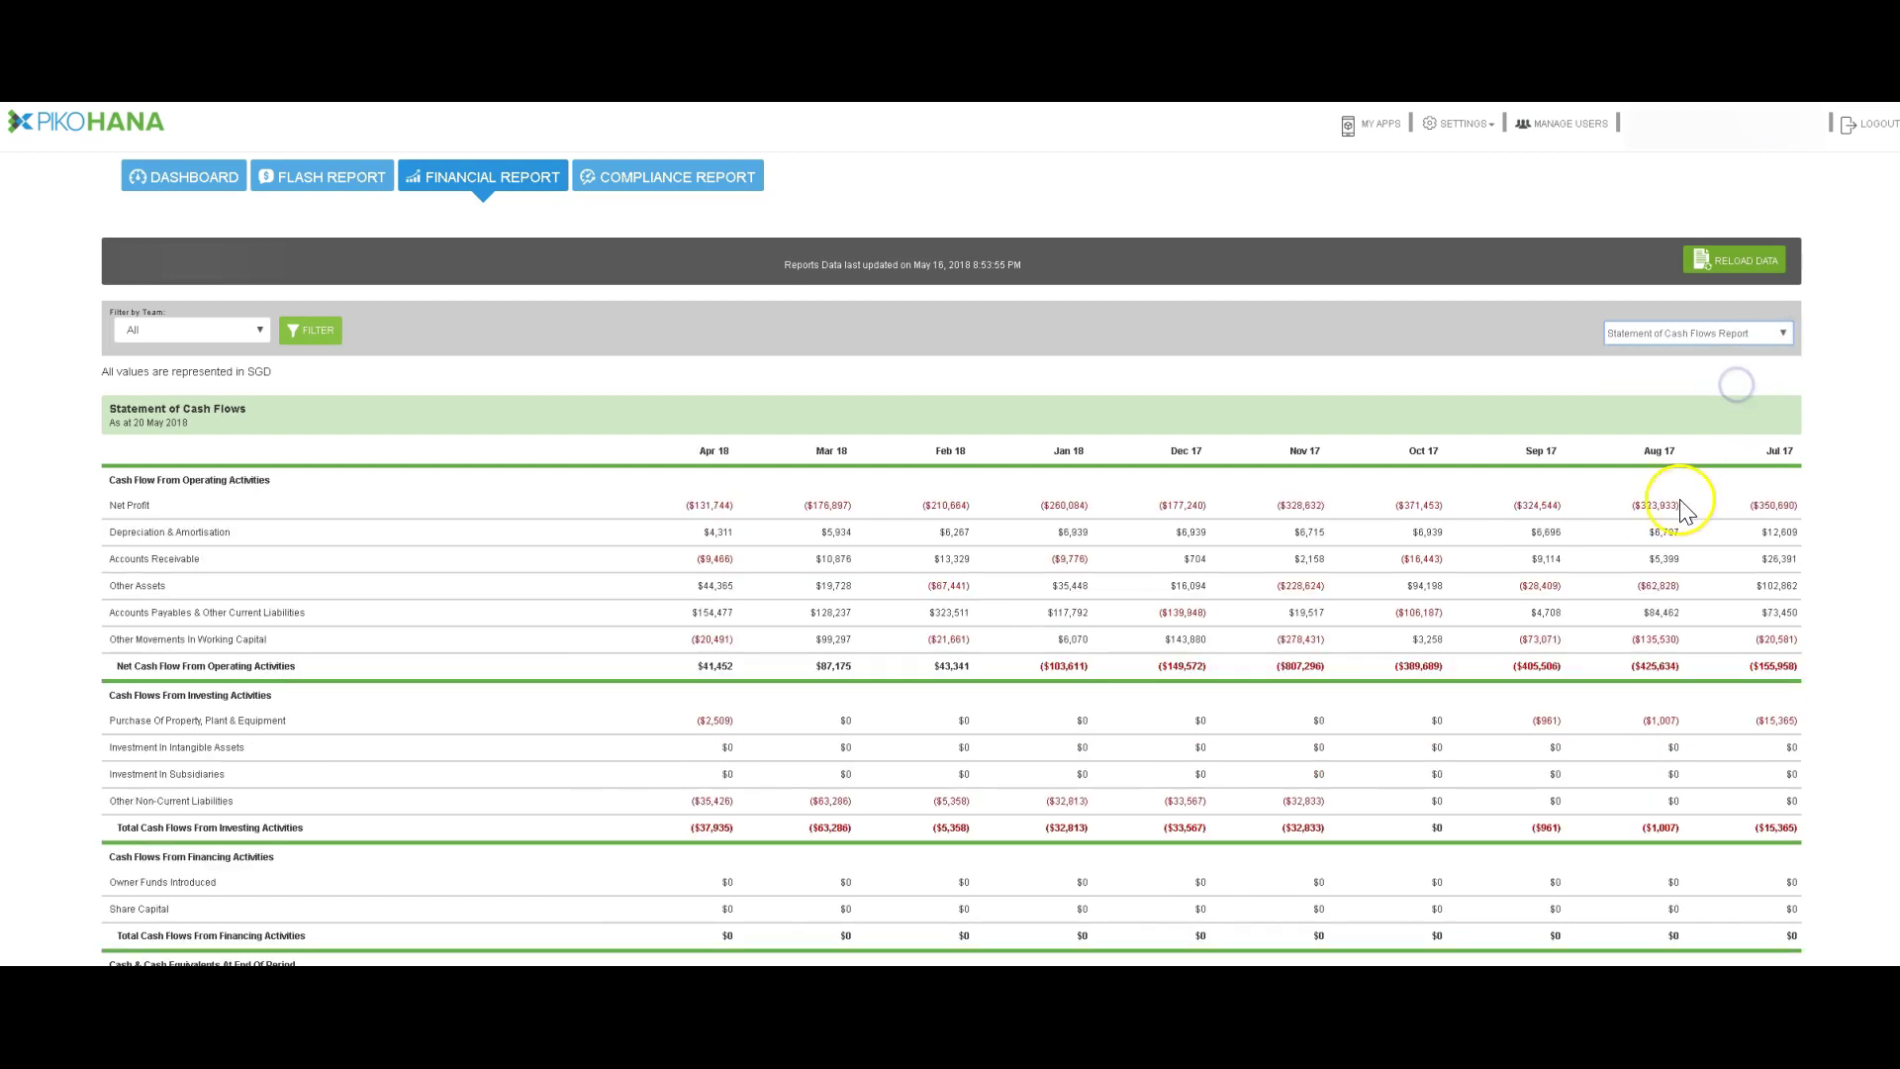
scroll(1678, 500, down, 2)
scroll(1679, 529, up, 2)
Switch to the Amount Invoiced by Contact report and look through its monthly amounts and the available TTM Totals sorting options
click(1779, 338)
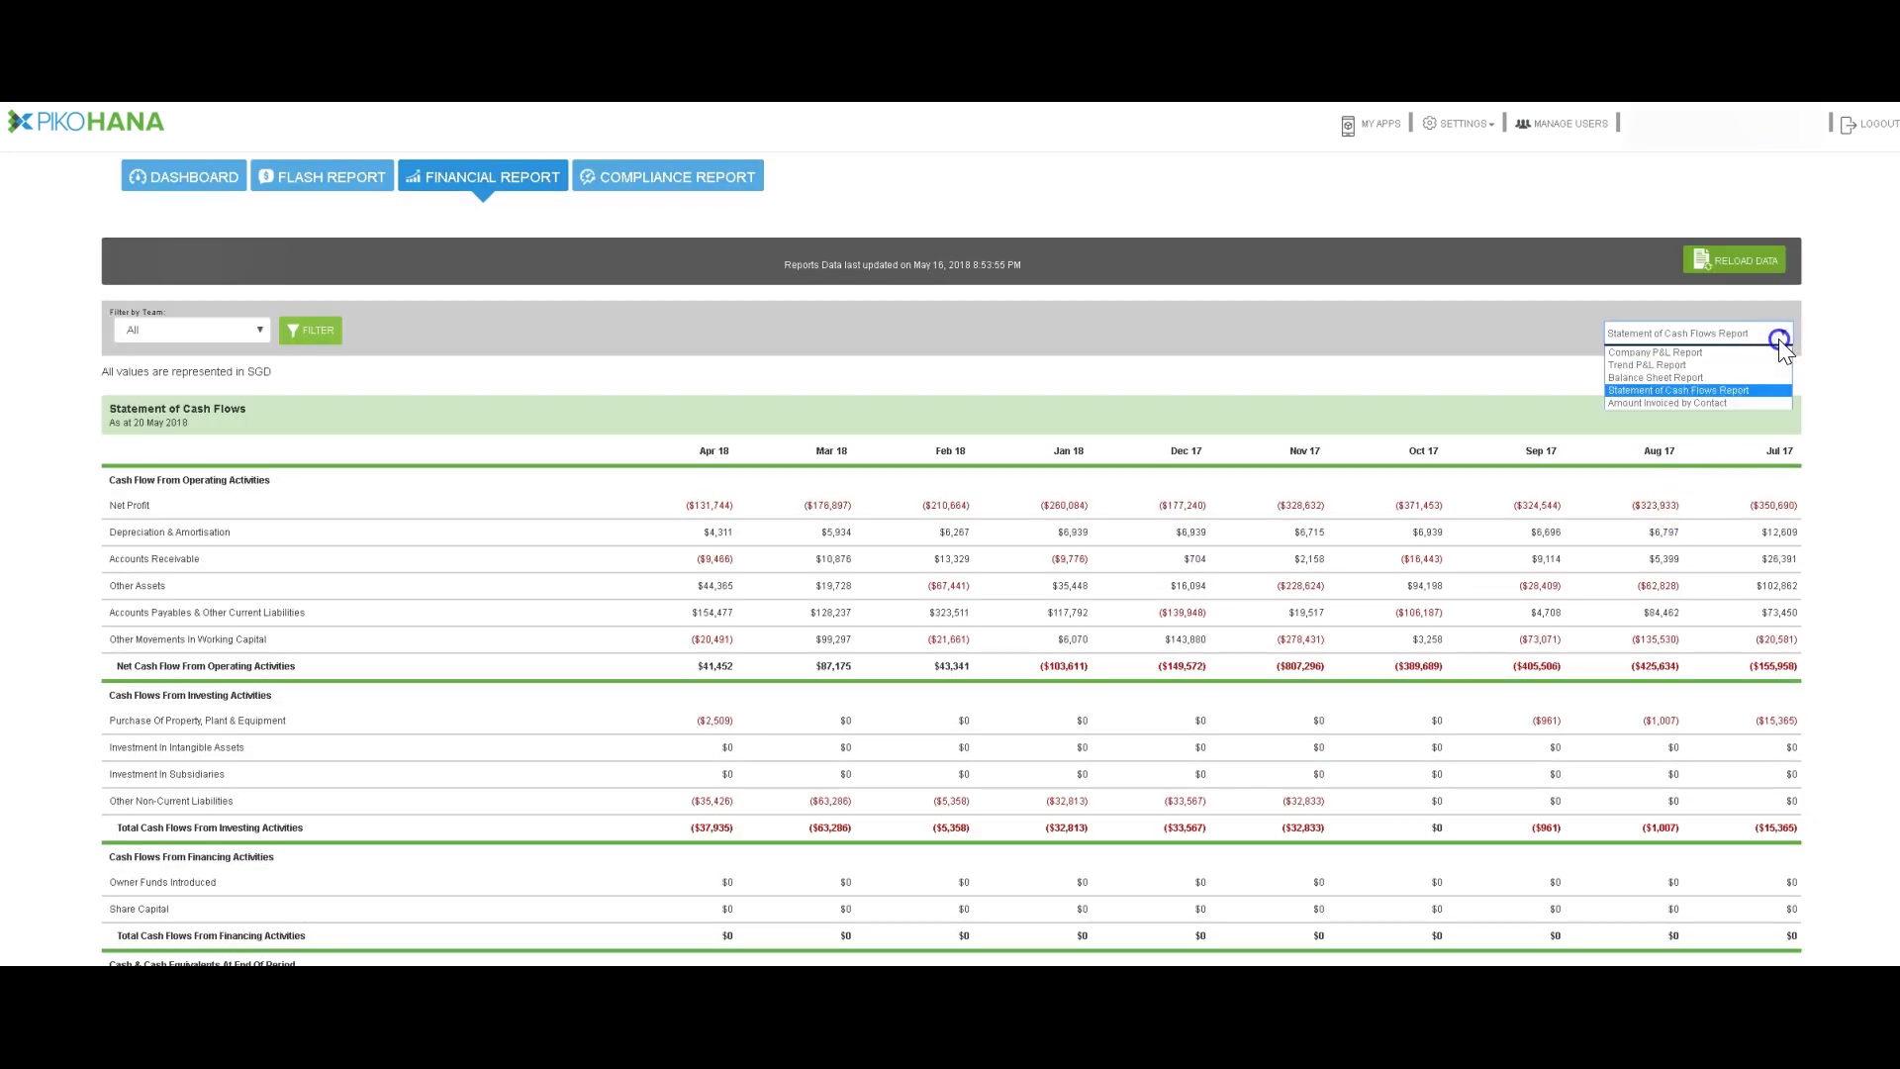
click(1728, 407)
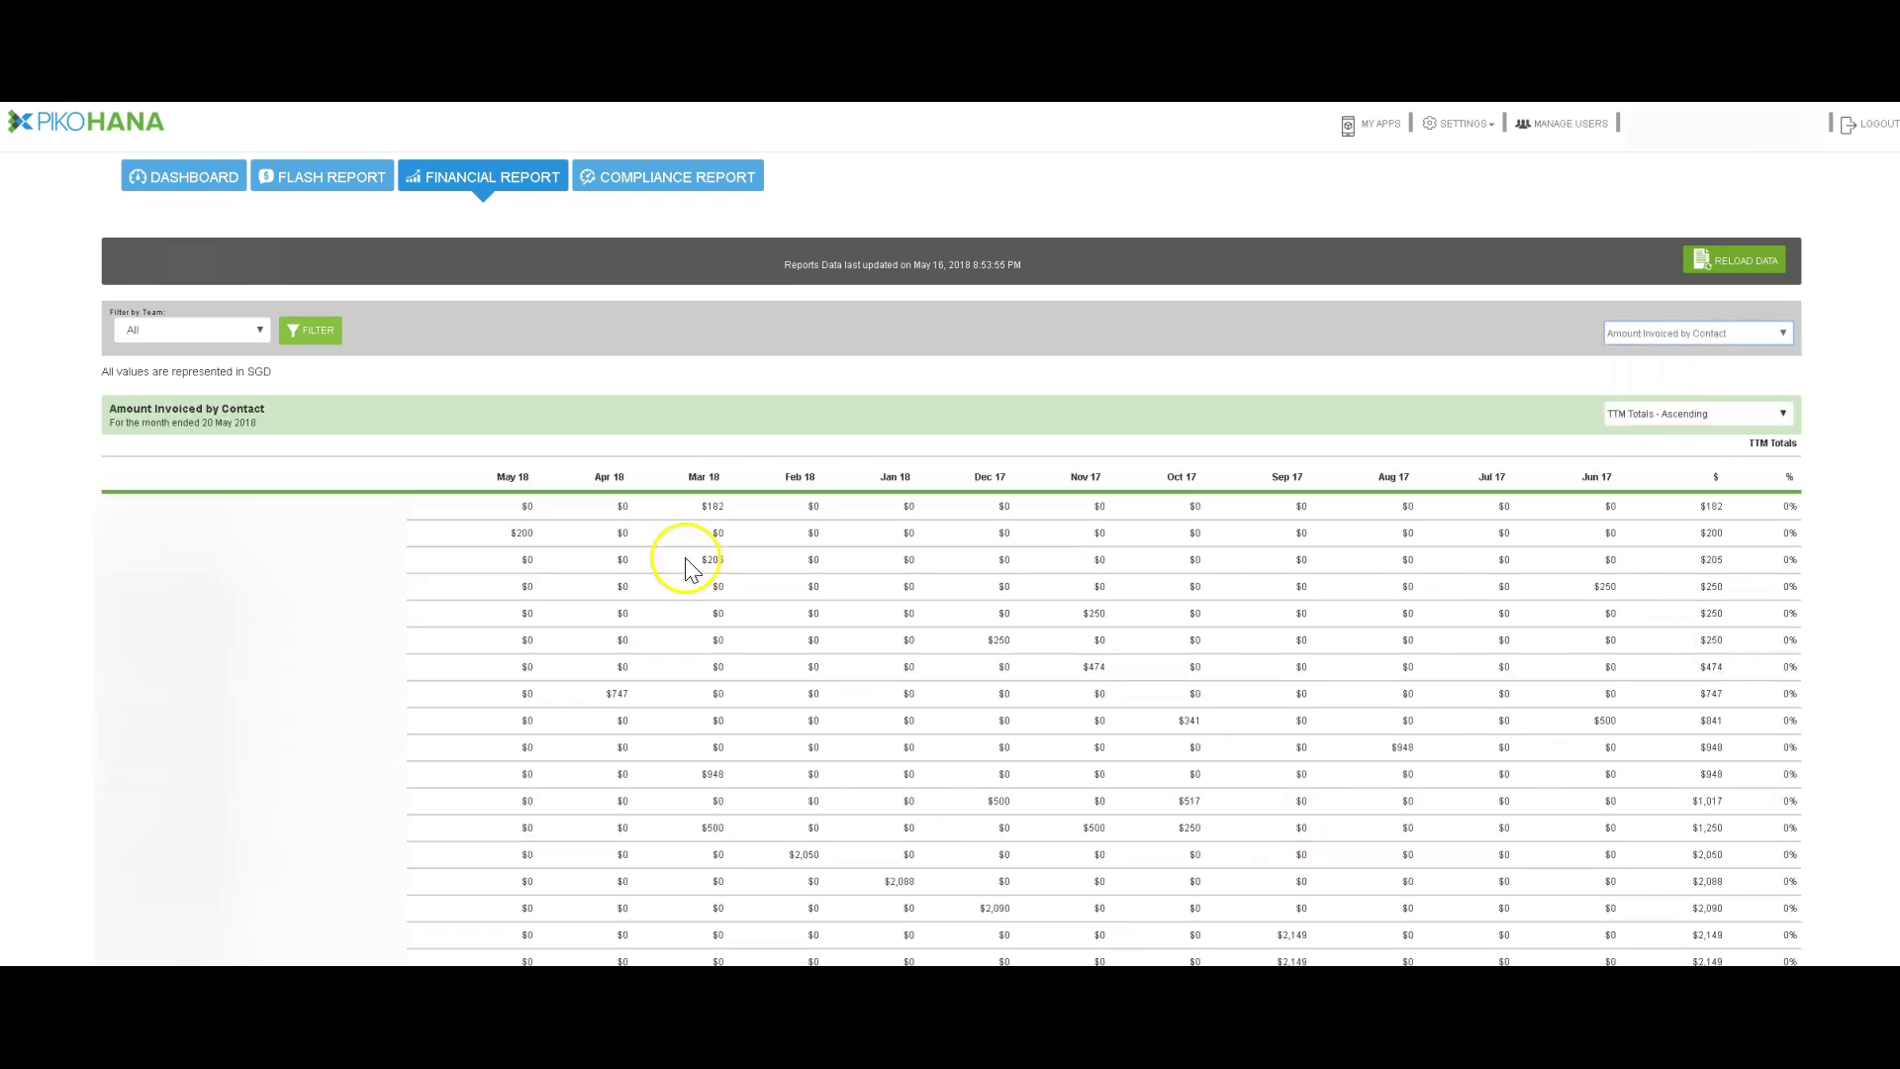
click(1785, 414)
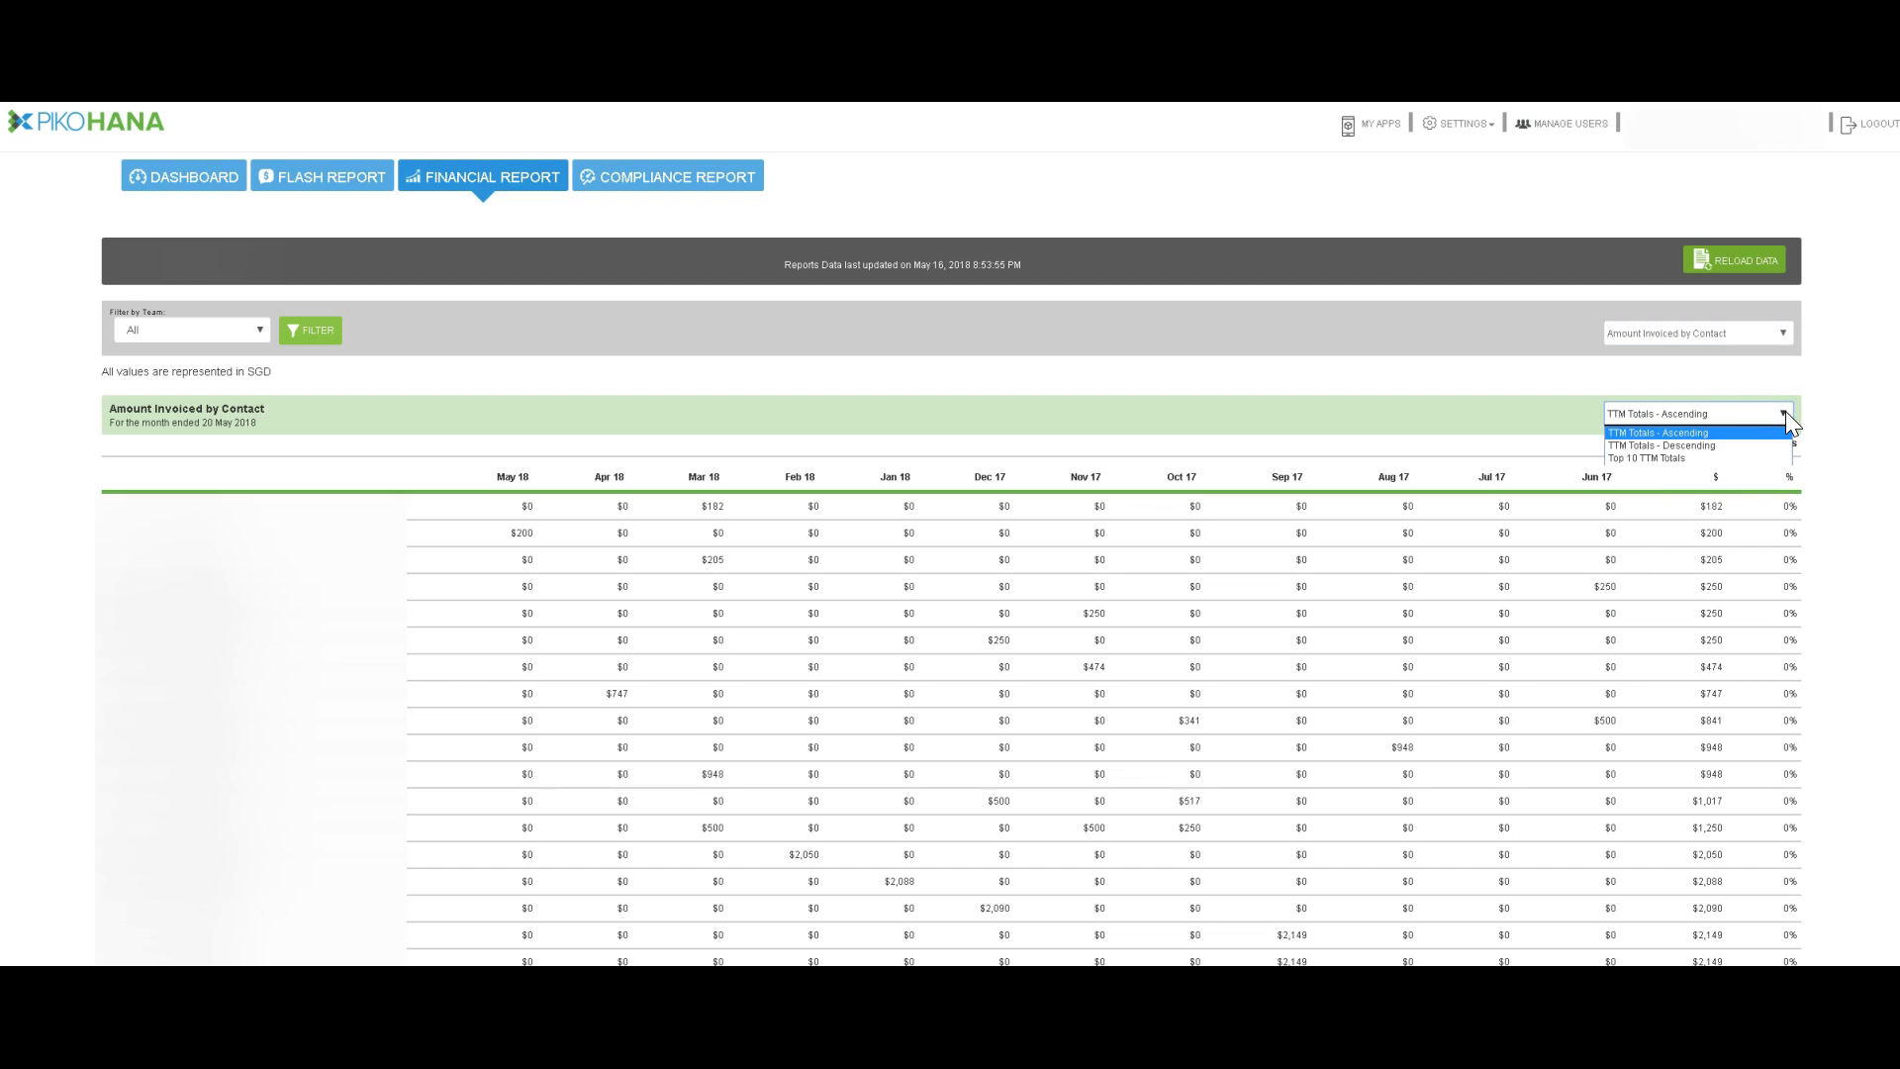
click(1678, 461)
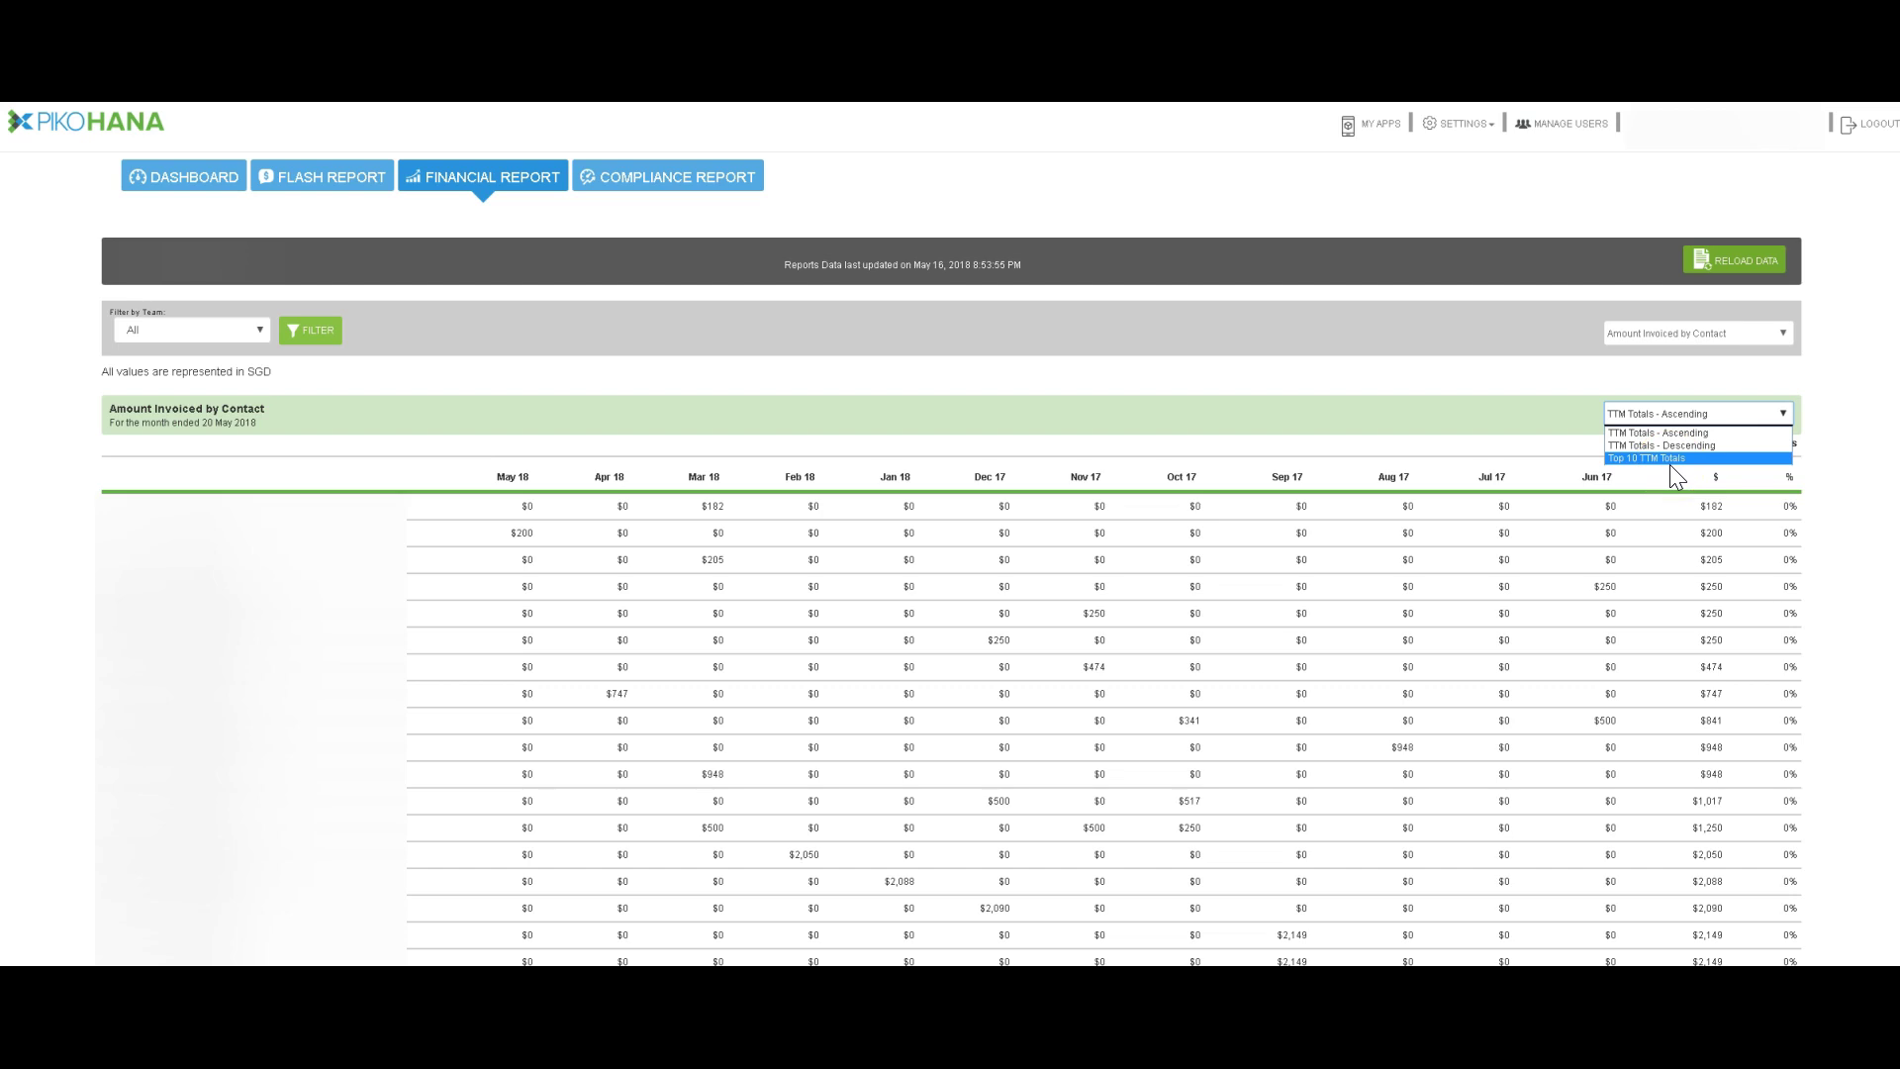
click(917, 341)
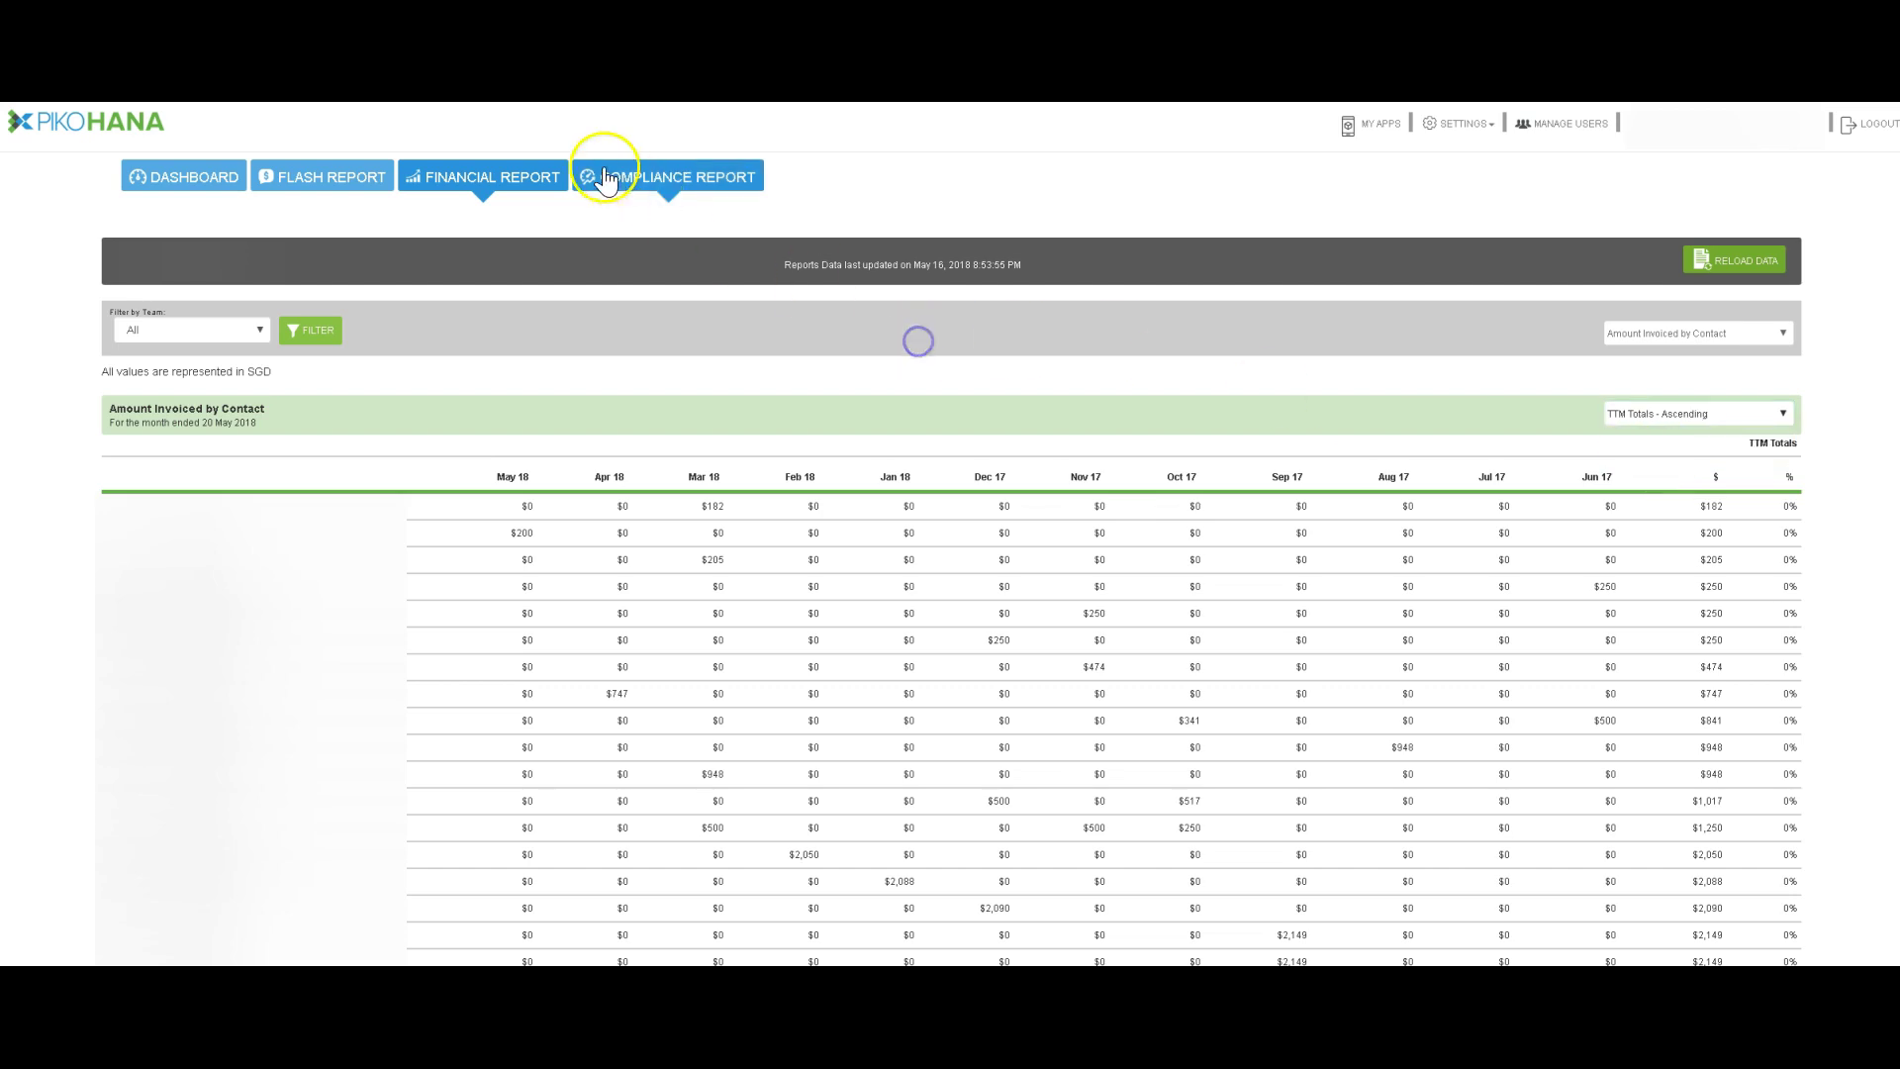
Open the Compliance Report, review the key compliance filings status and download the company's Bizfile
click(633, 178)
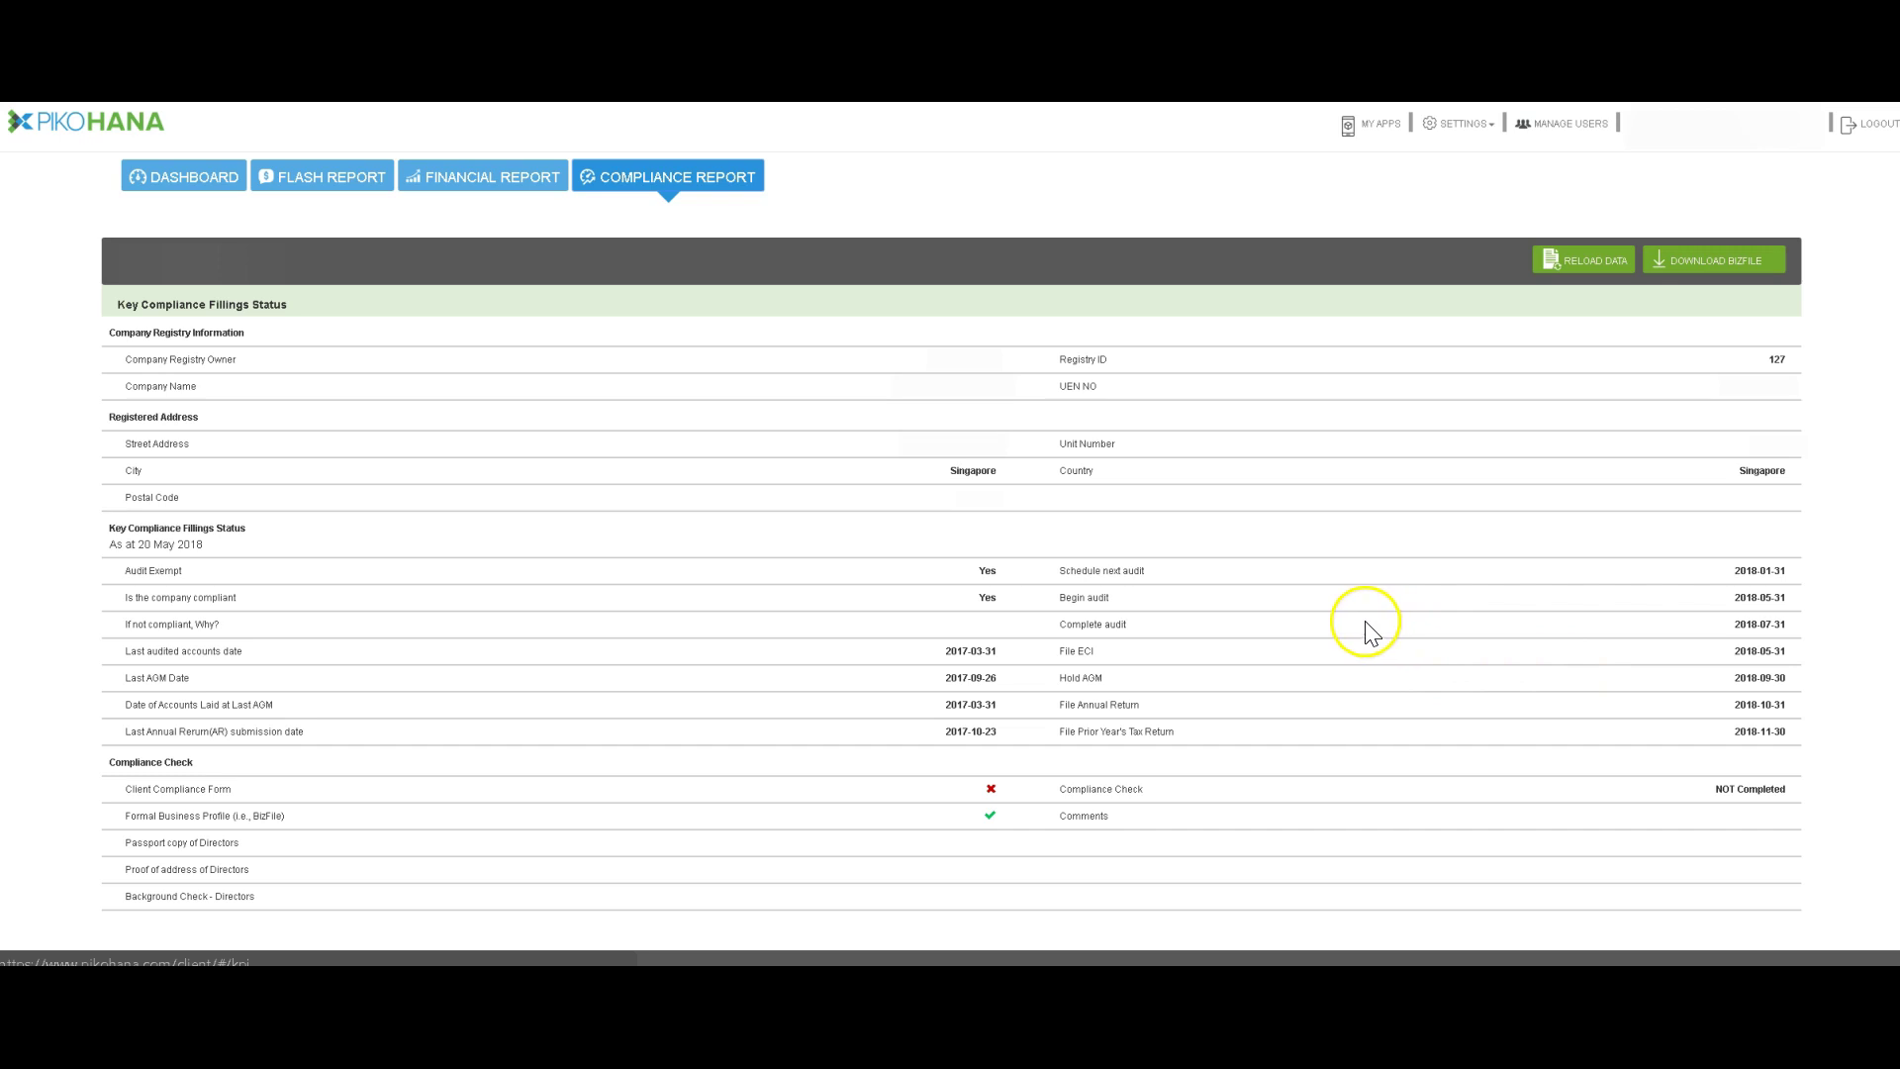
click(1691, 263)
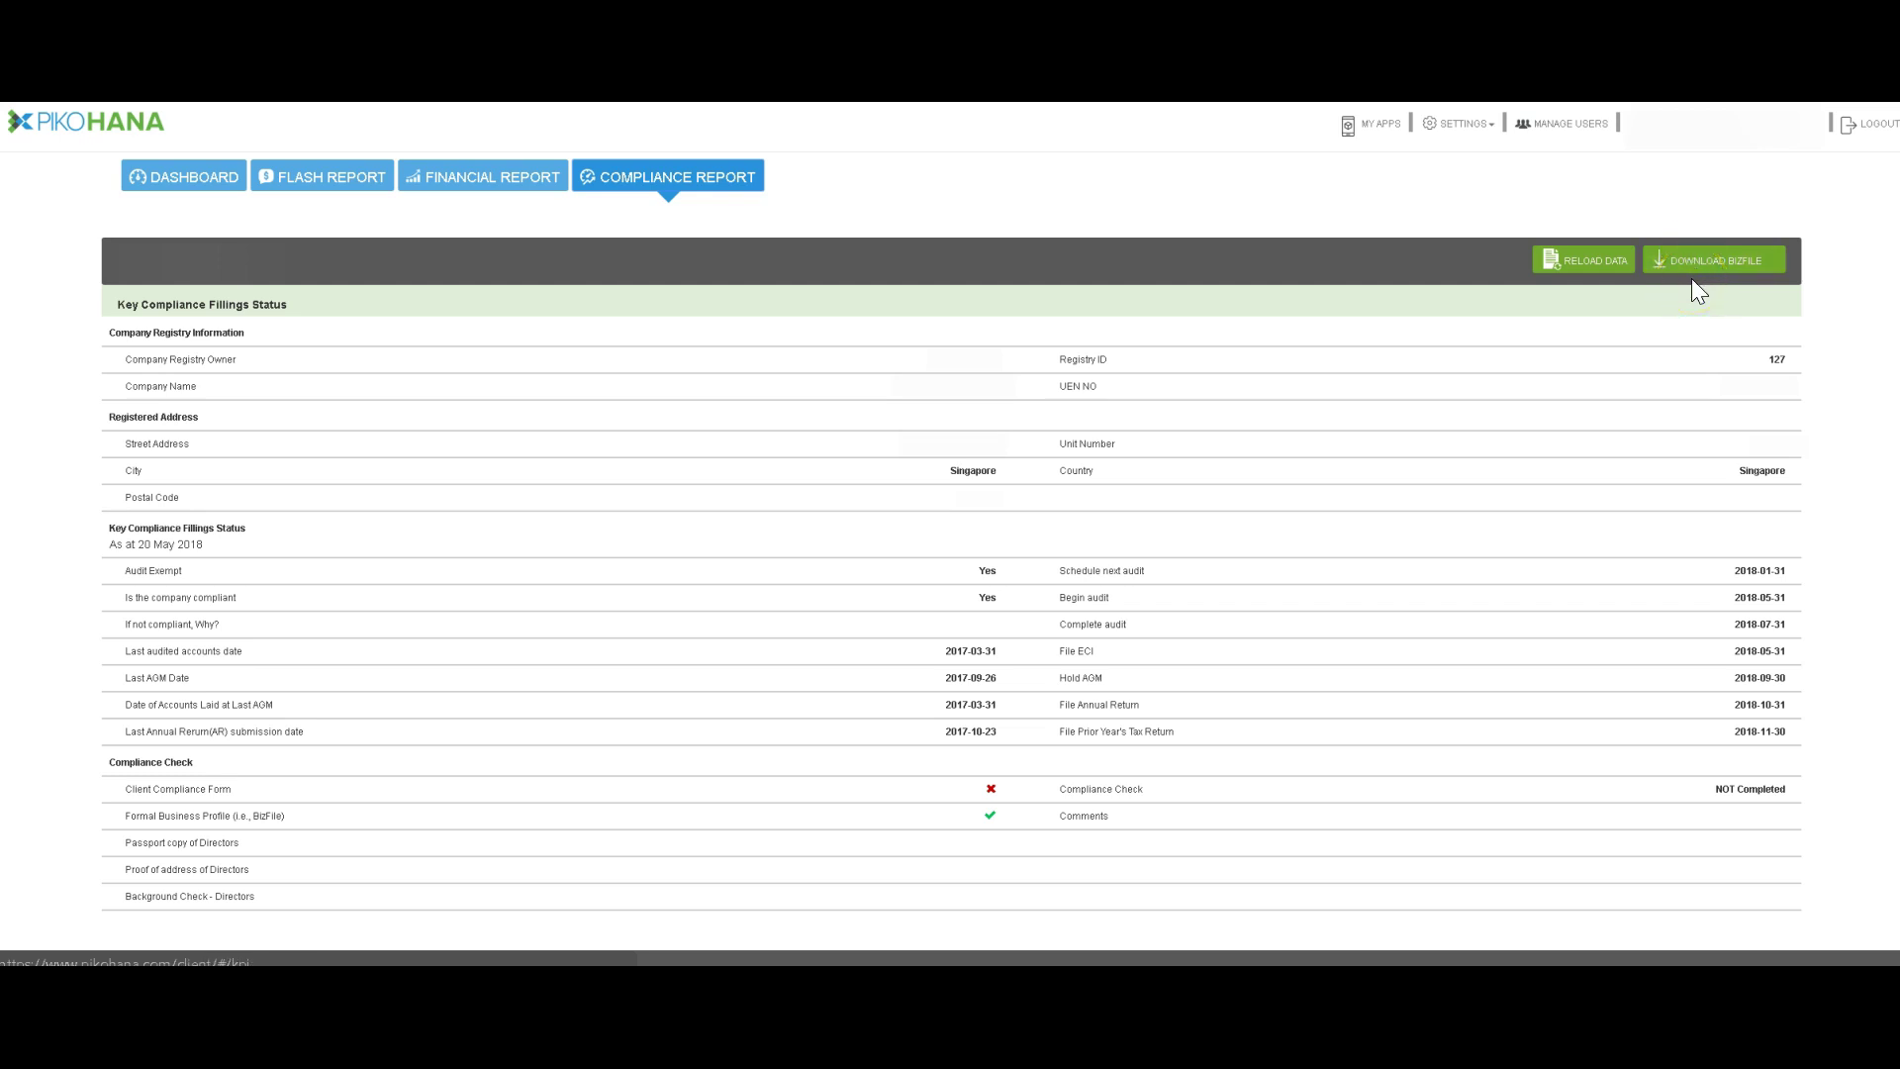